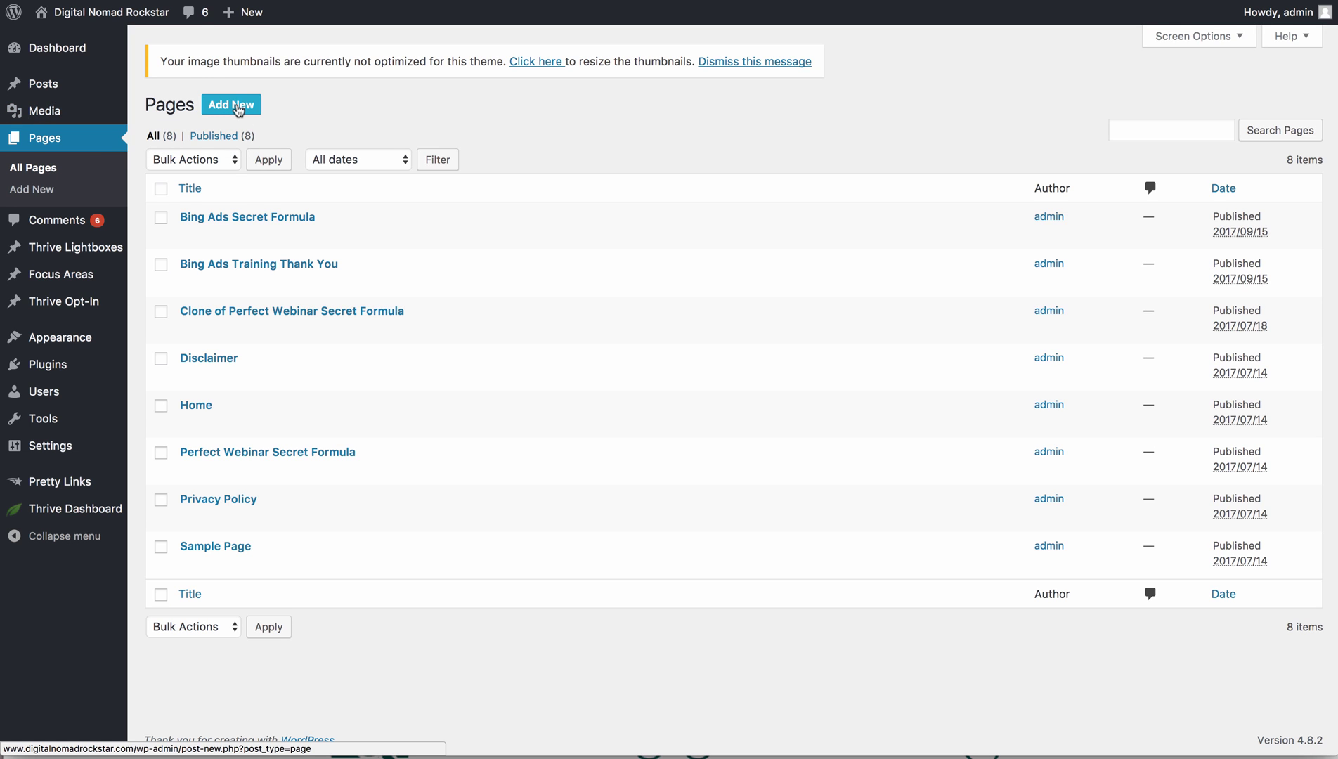
# Step: Create a new page titled 'Free Bing Ads $100 Coupon' and let it autosave as a draft
pyautogui.click(237, 110)
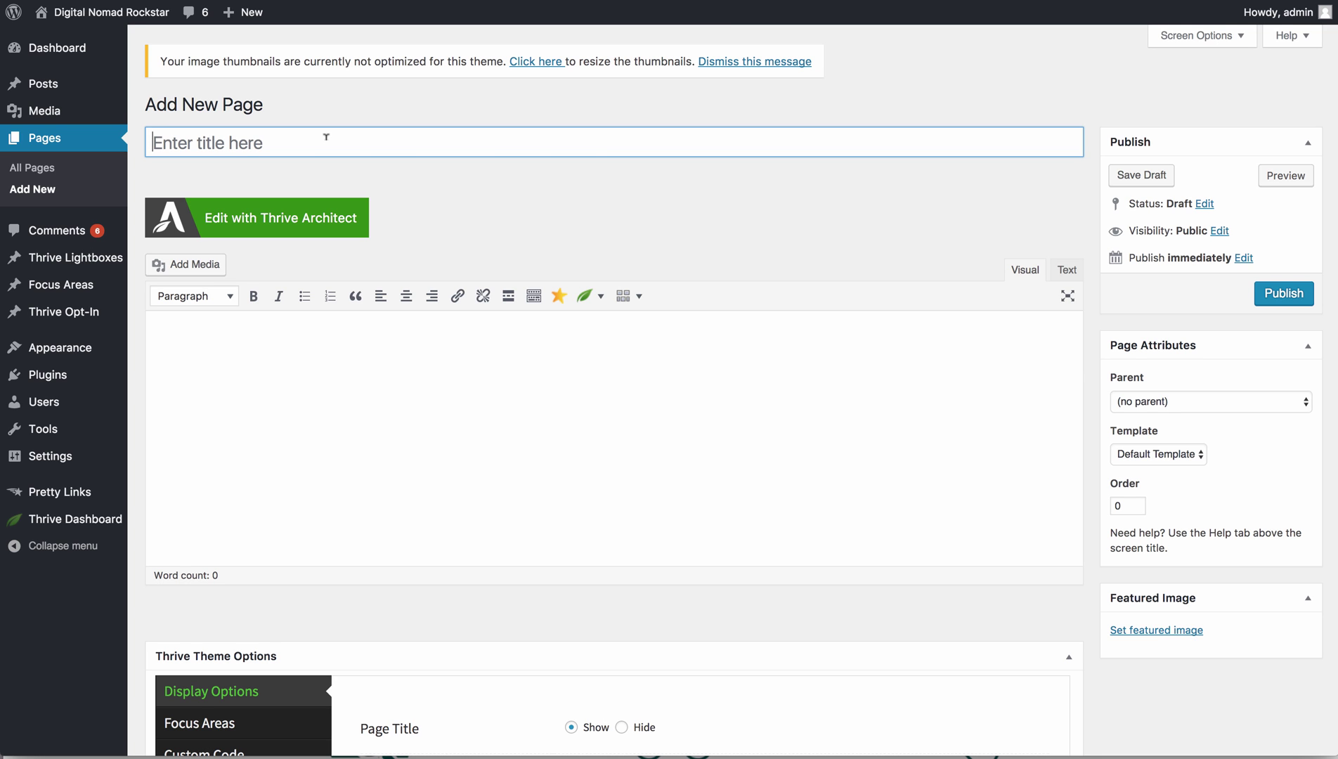
pyautogui.write('Bing ')
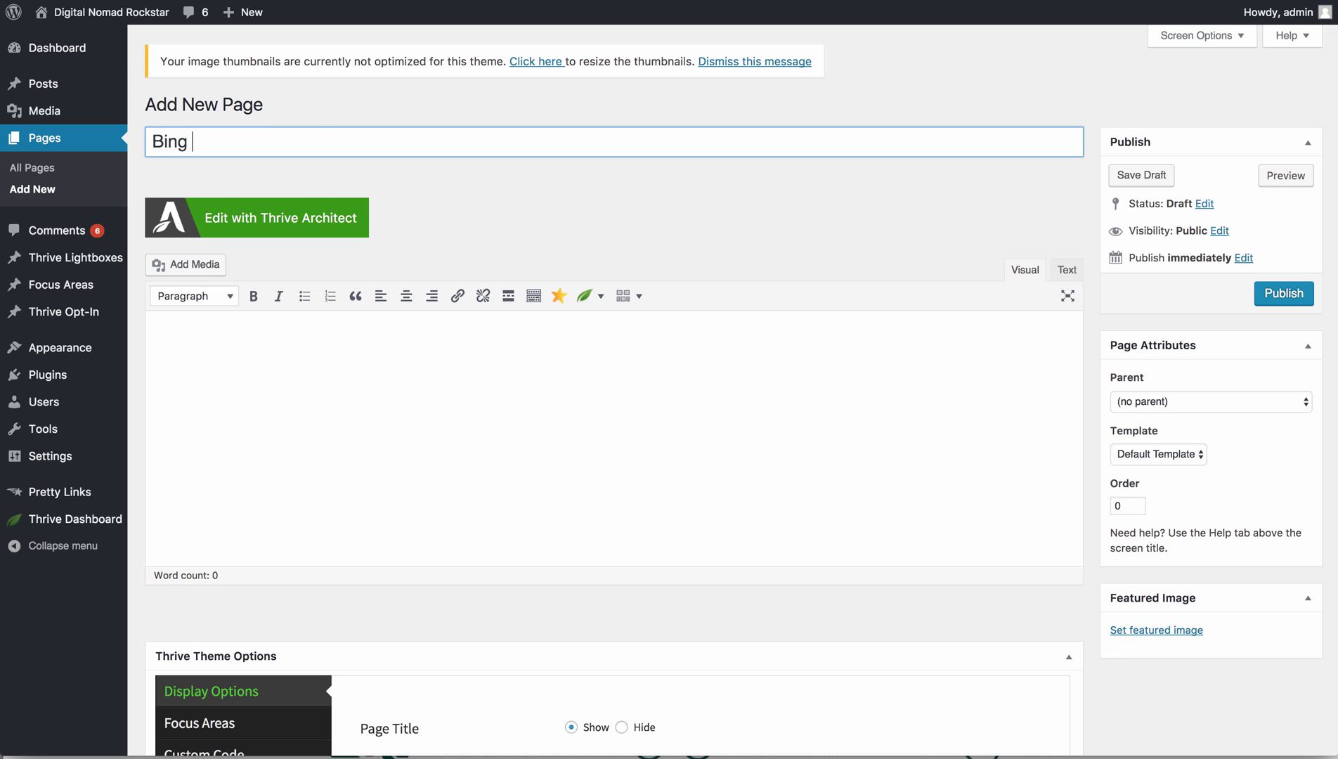
pyautogui.write('Ads C')
pyautogui.write('oupon')
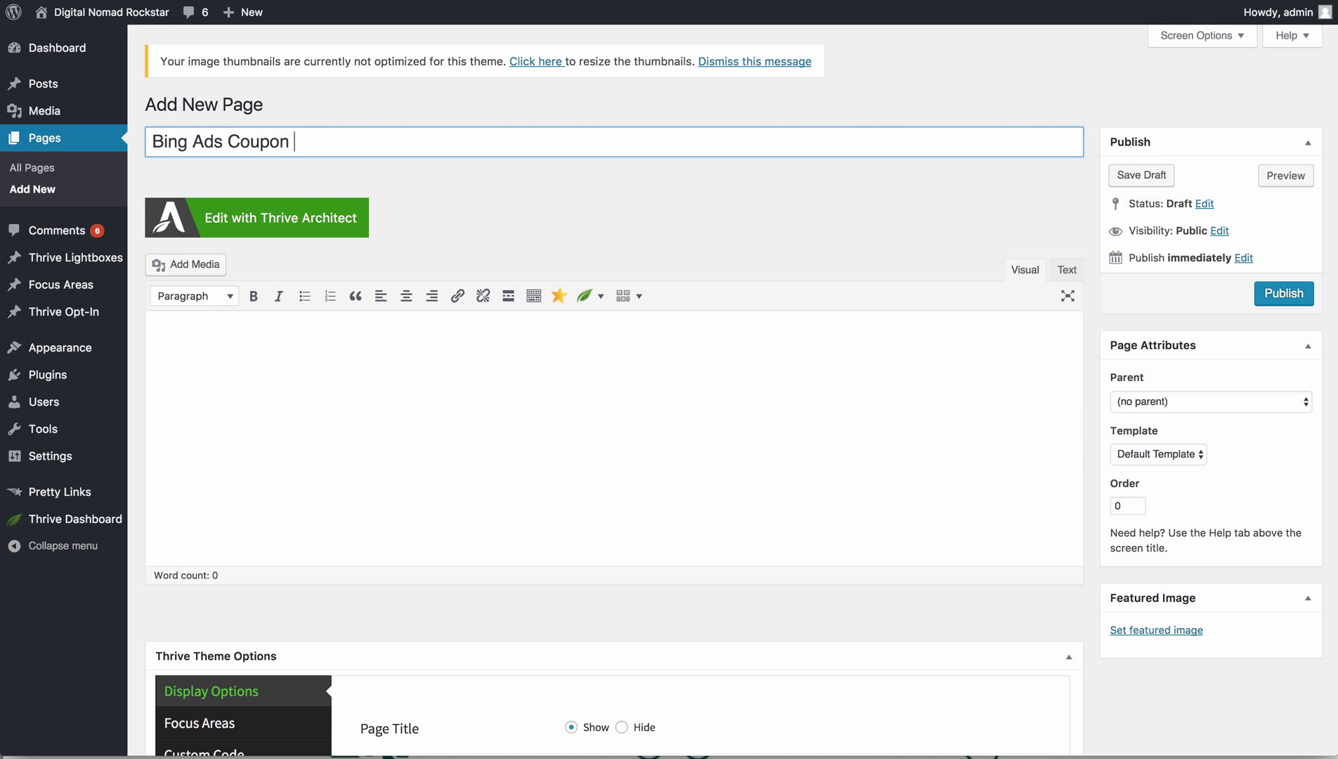
pyautogui.write('Free')
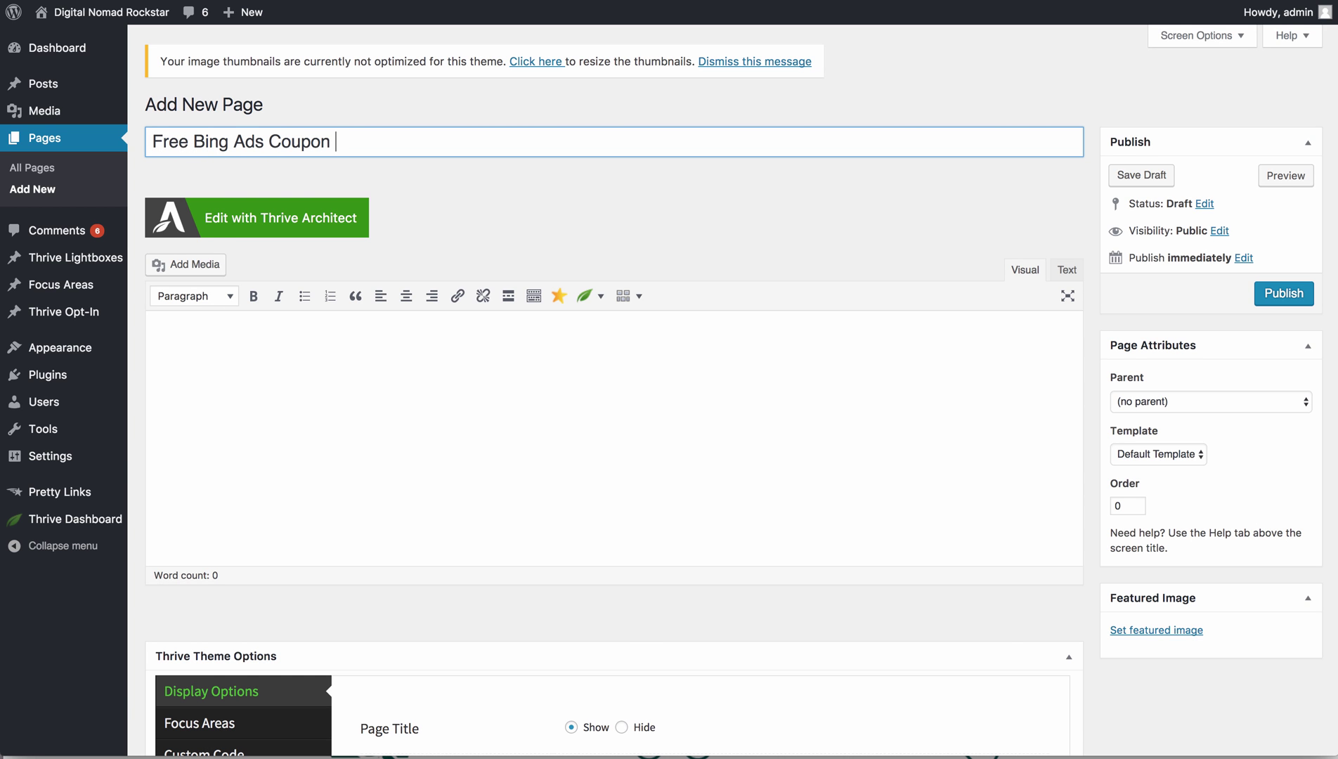
pyautogui.click(268, 141)
pyautogui.write('$$00')
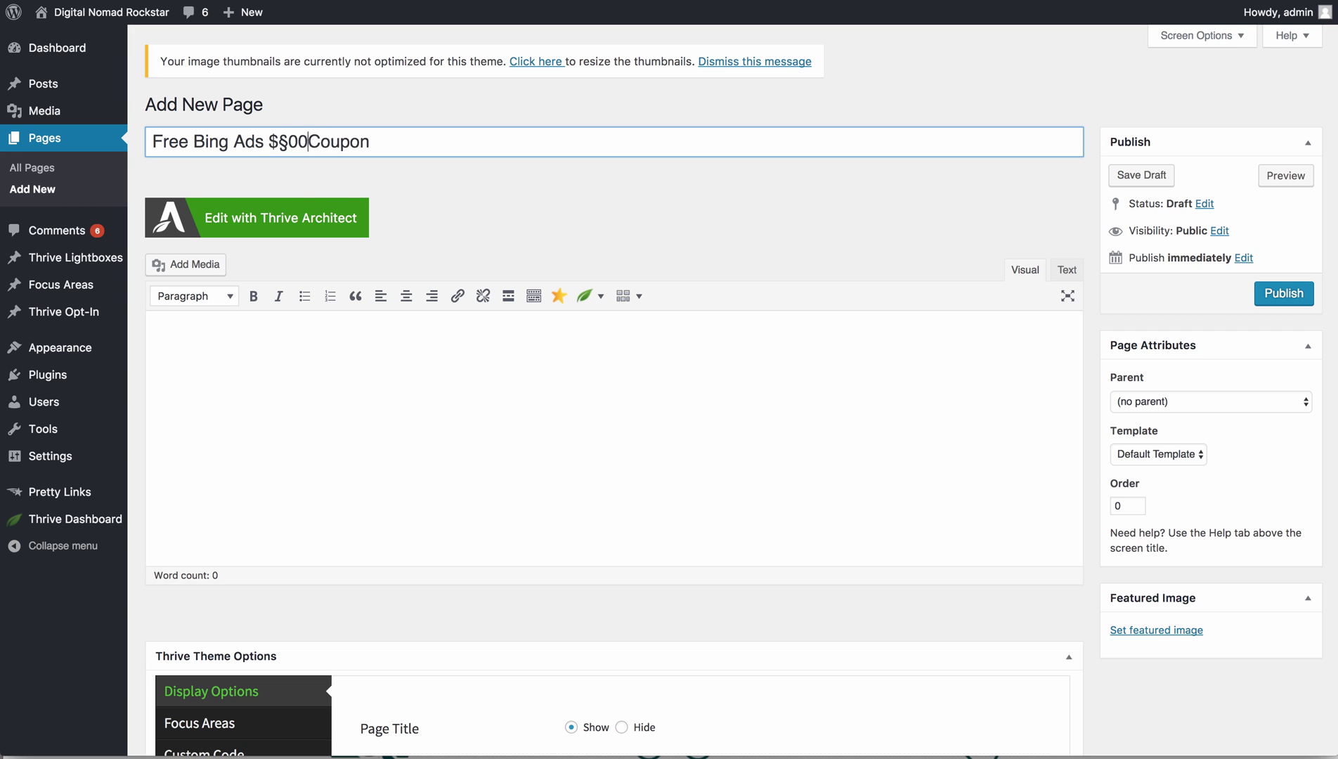
pyautogui.press('BackSpace')
pyautogui.press('BackSpace')
pyautogui.press('BackSpace')
pyautogui.write('100')
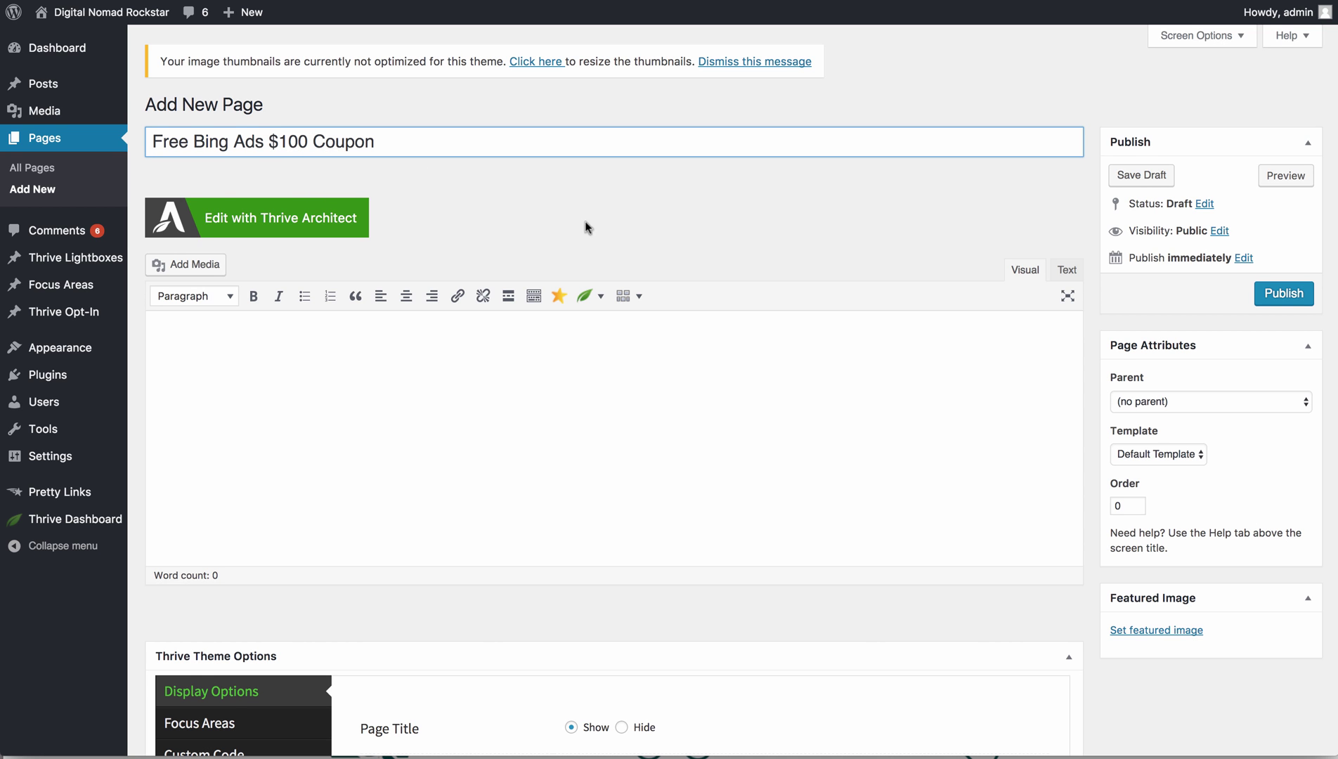
pyautogui.click(586, 227)
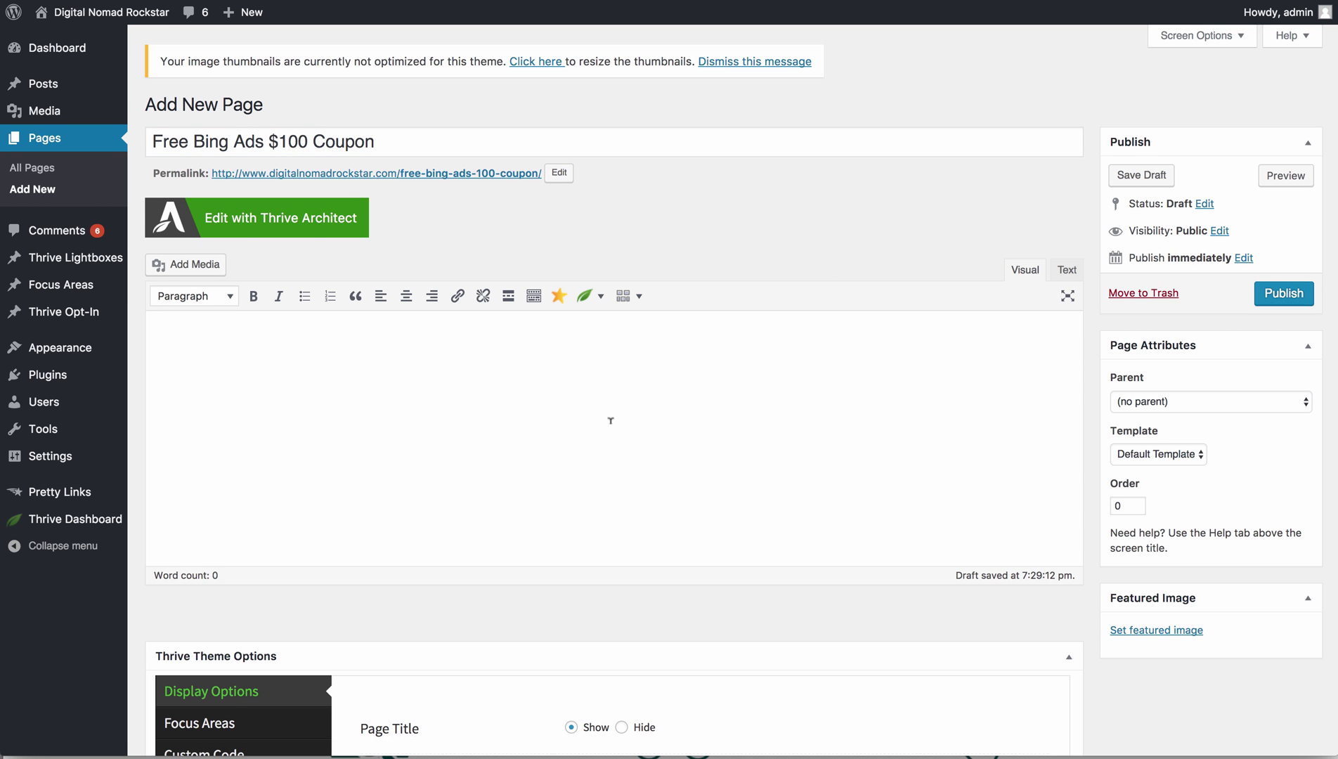
pyautogui.scroll(-3, 627, 365)
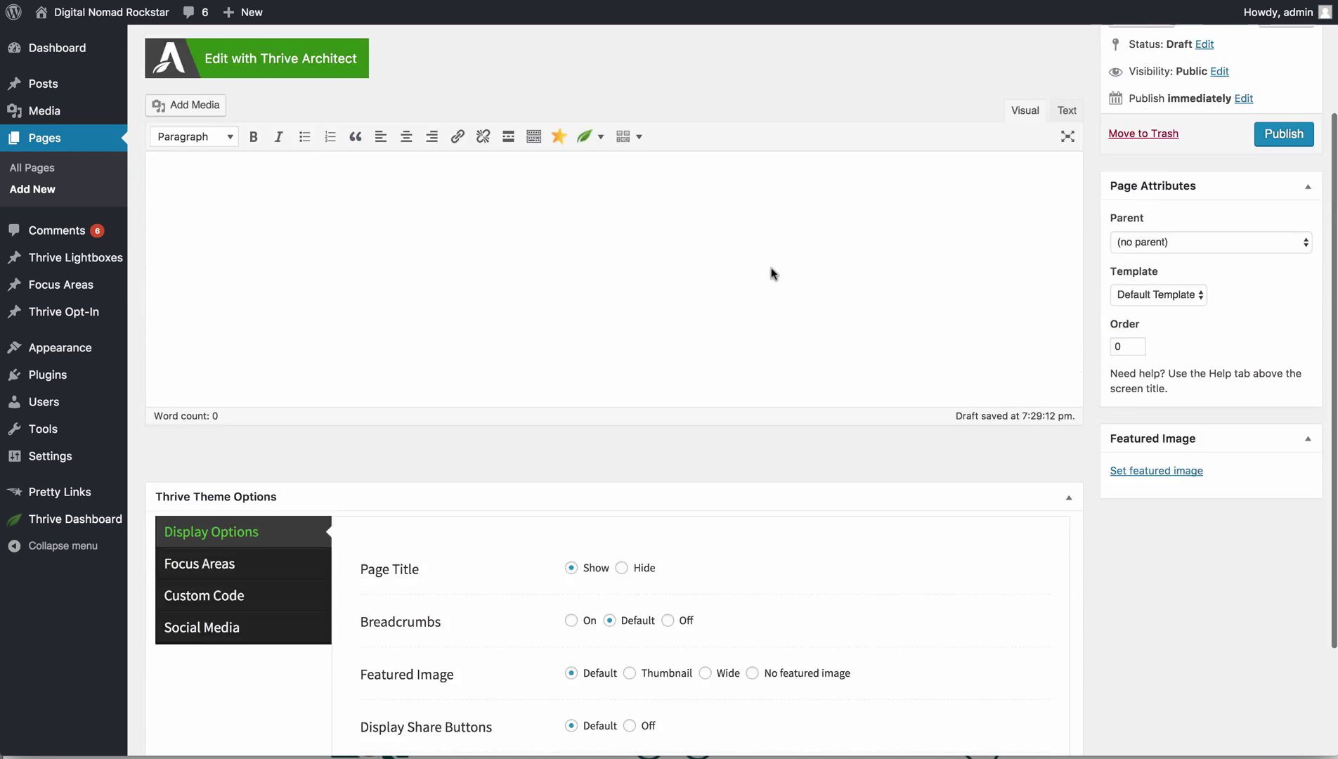
pyautogui.scroll(3, 627, 366)
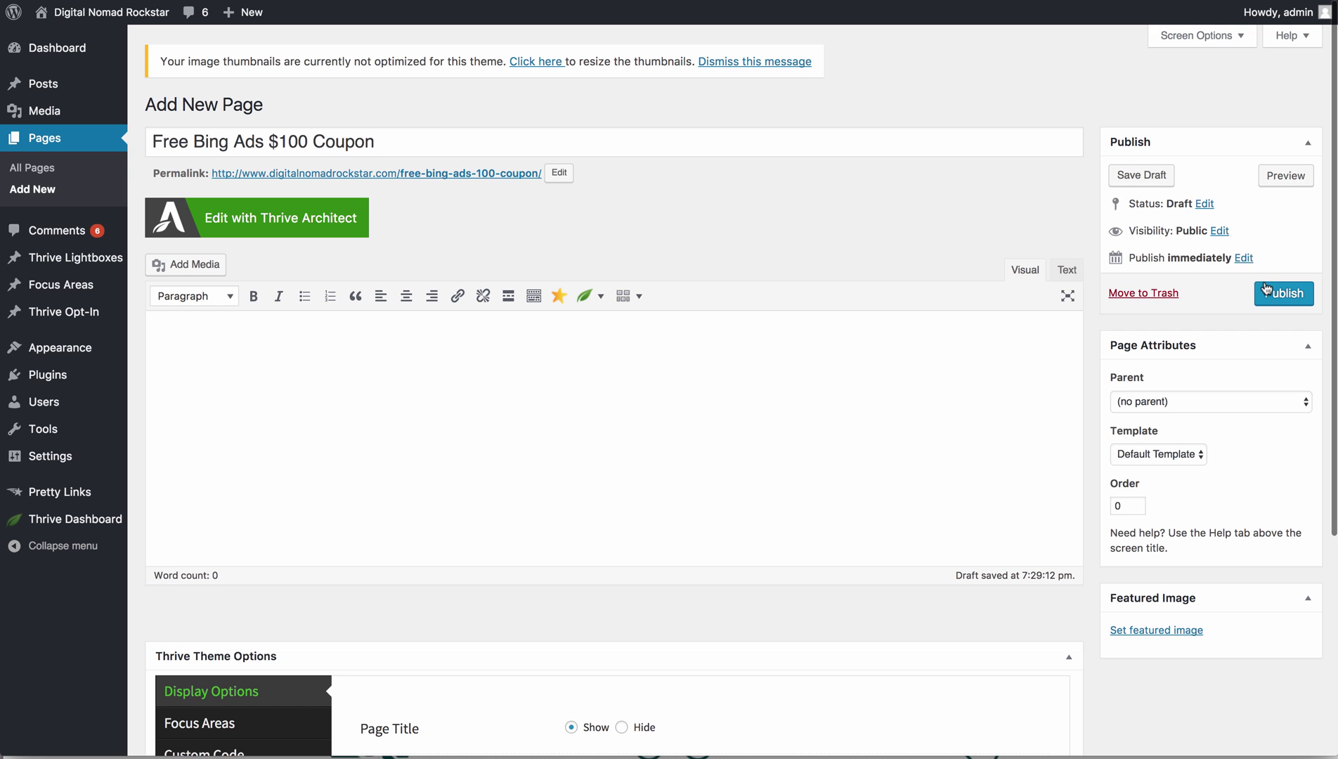
# Step: Publish the Free Bing Ads $100 Coupon page
pyautogui.click(1287, 298)
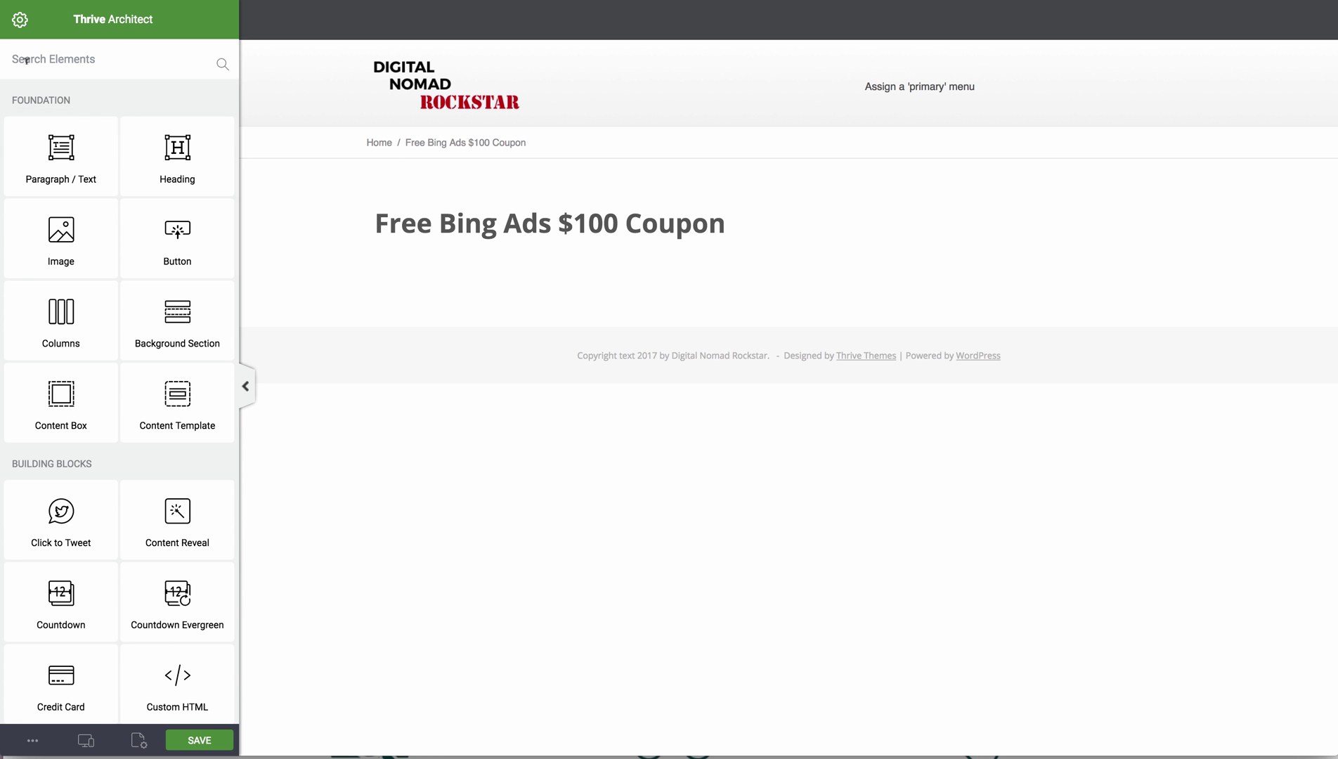
pyautogui.scroll(-1, 82, 303)
pyautogui.scroll(1, 88, 322)
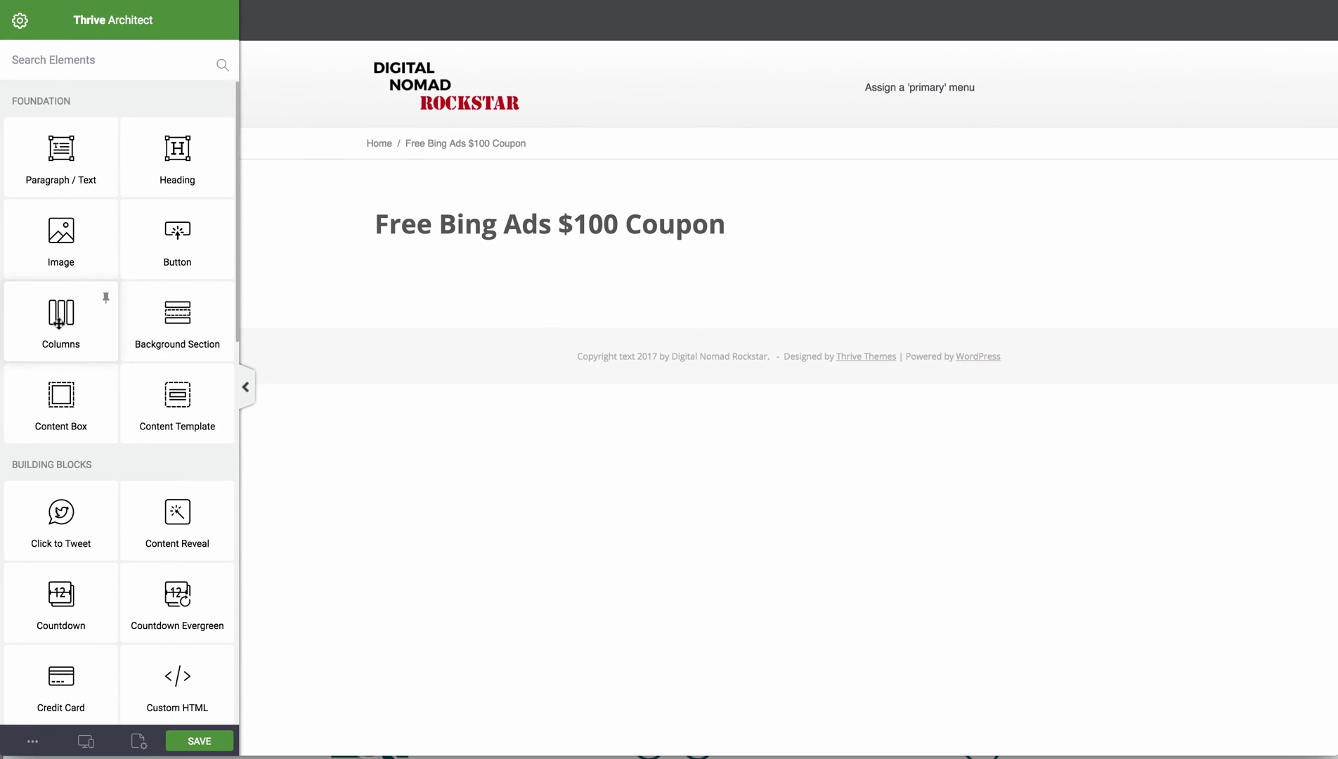
pyautogui.scroll(-4, 59, 322)
pyautogui.scroll(-4, 58, 322)
pyautogui.scroll(-3, 59, 322)
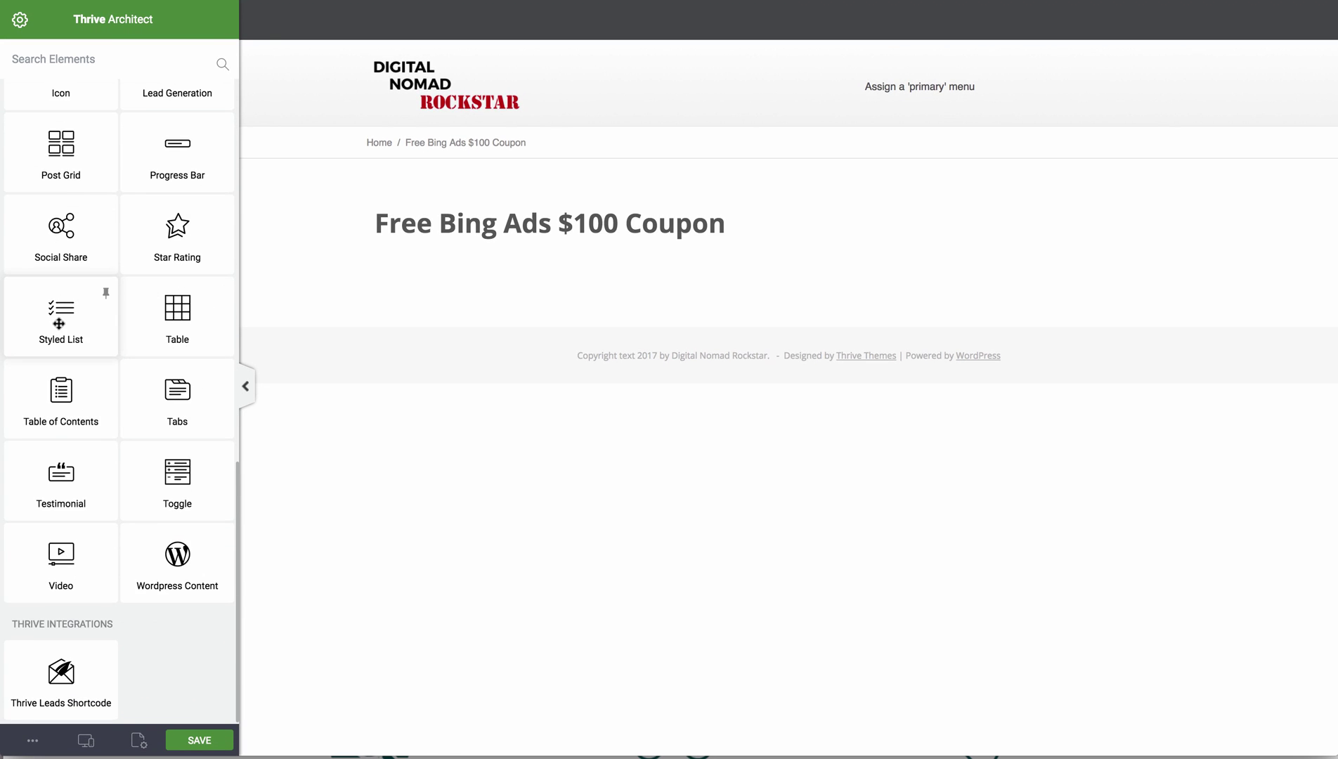
pyautogui.scroll(4, 59, 321)
pyautogui.scroll(6, 58, 209)
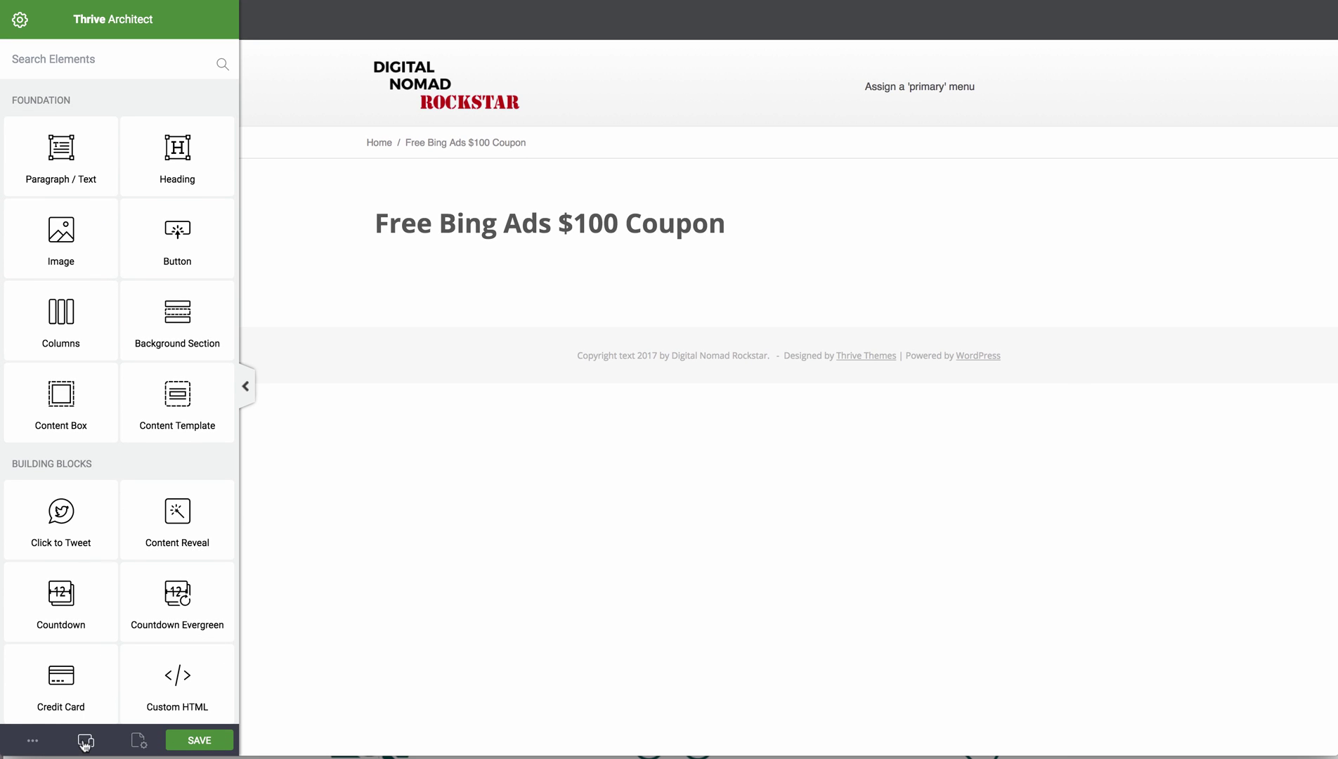
pyautogui.scroll(-1, 104, 387)
pyautogui.scroll(1, 125, 386)
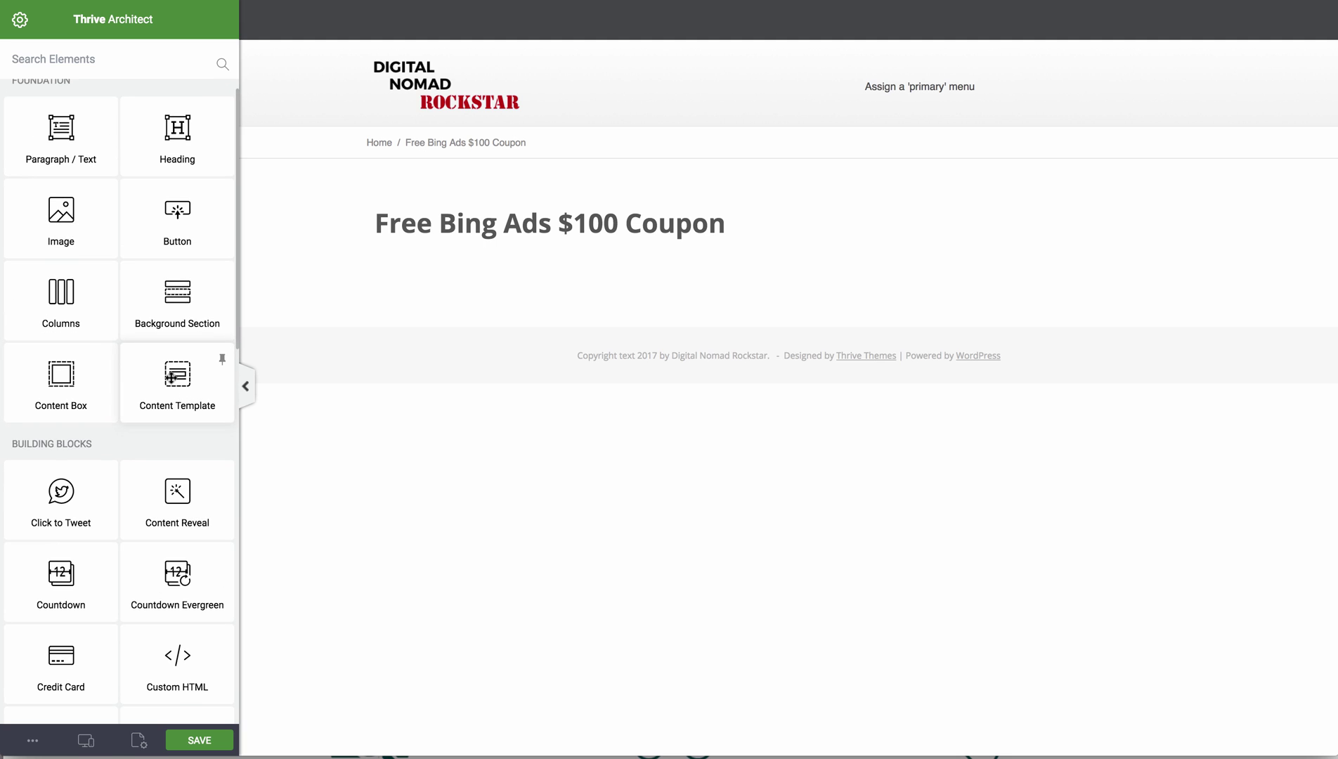
pyautogui.scroll(1, 160, 345)
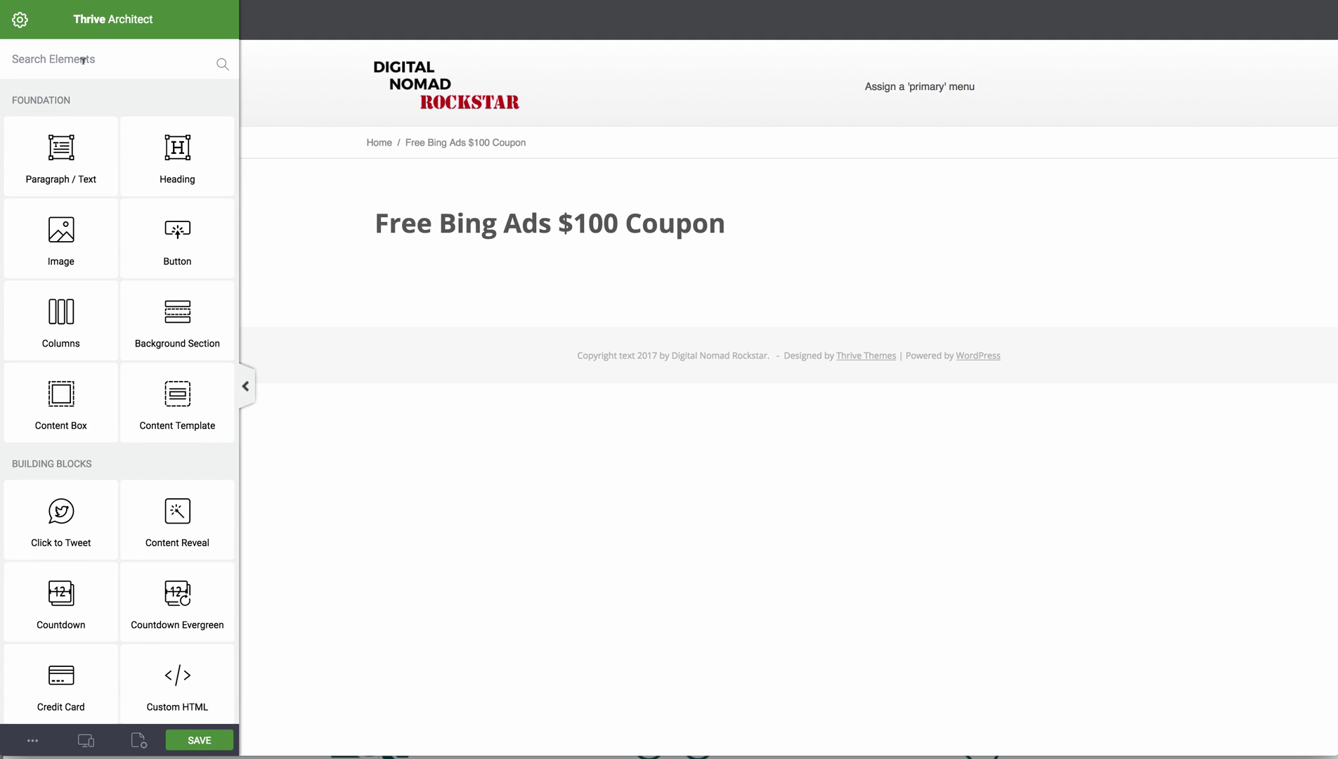
# Step: Reach the landing page template browser from the editor's page settings
pyautogui.click(18, 19)
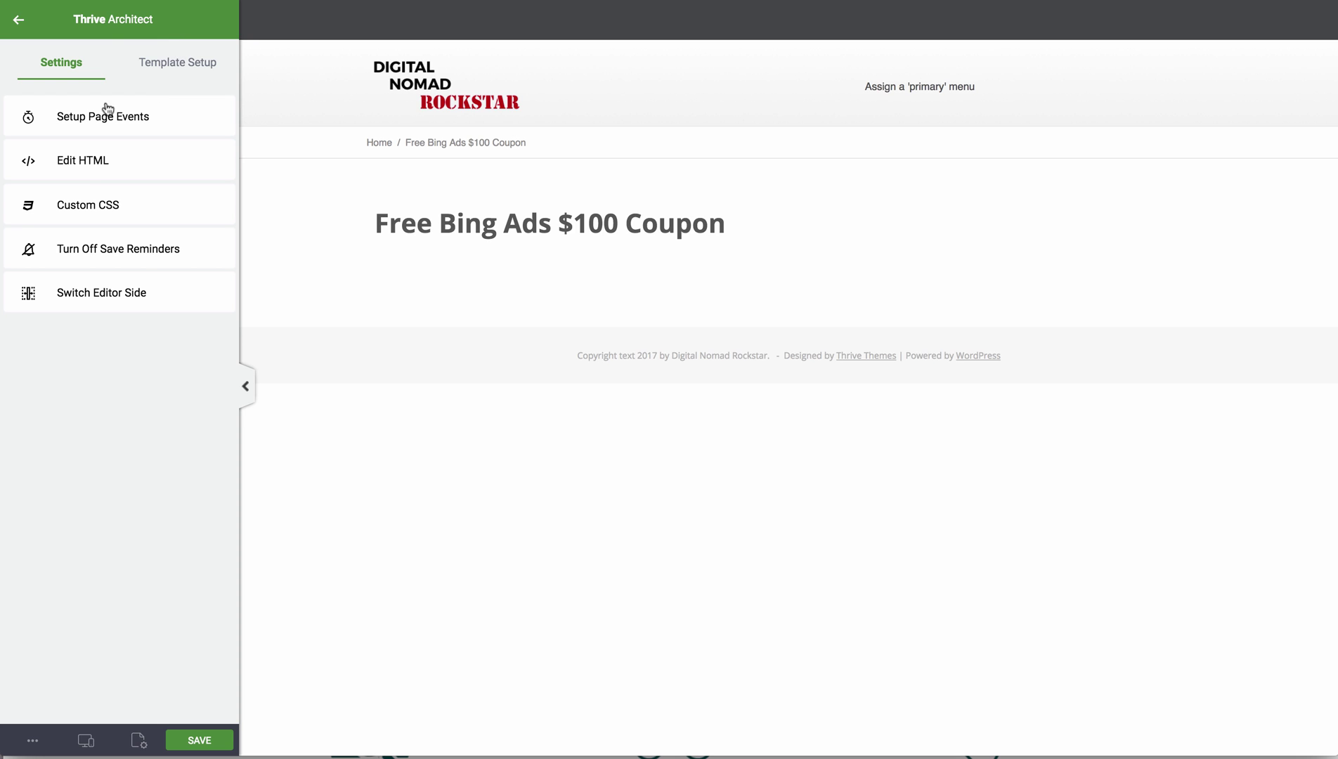
pyautogui.click(170, 62)
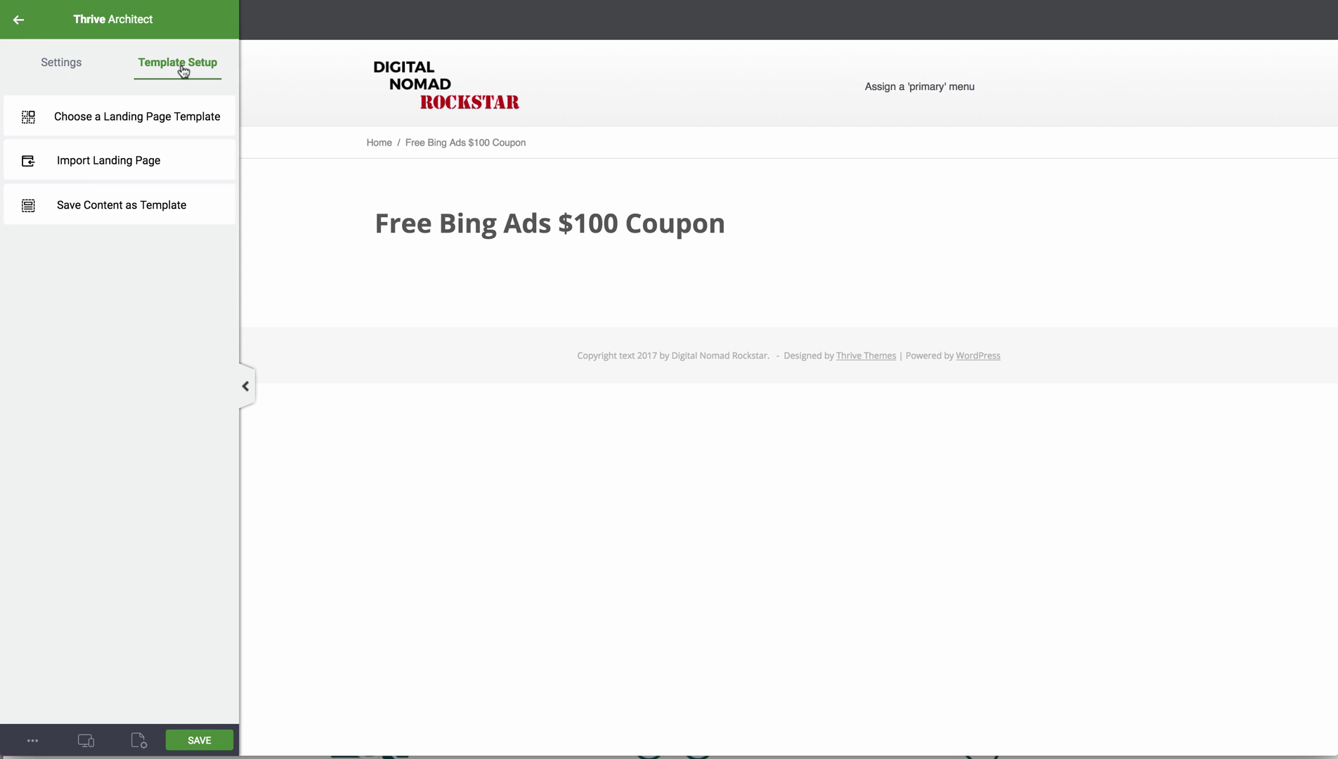
pyautogui.click(19, 21)
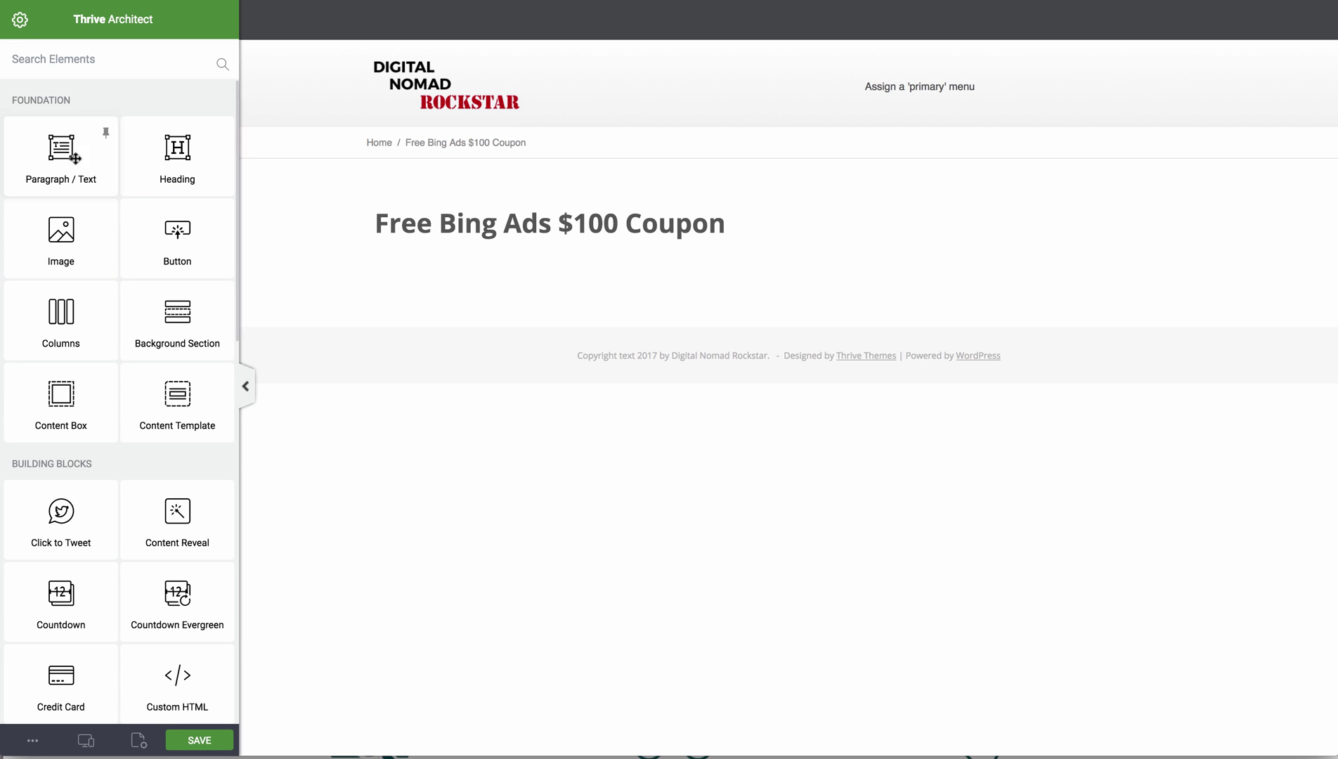
pyautogui.click(19, 19)
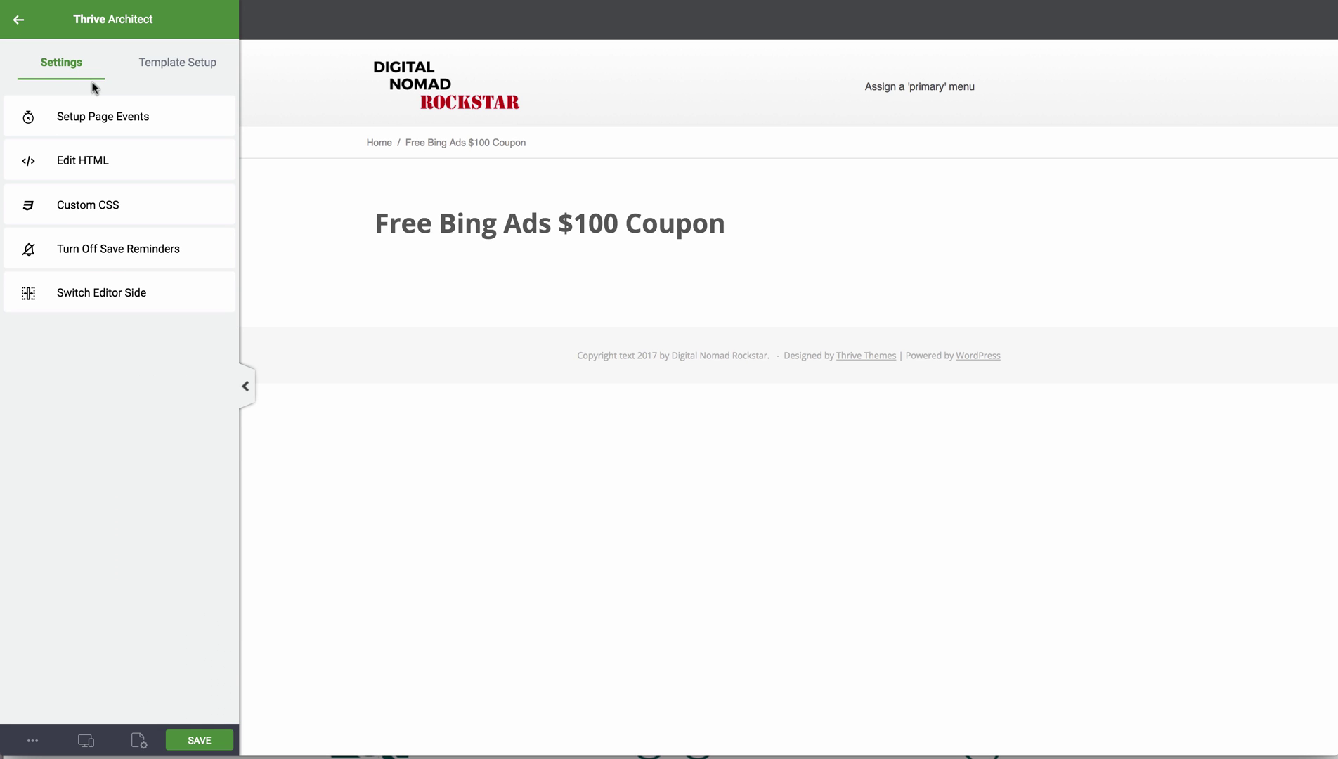
pyautogui.click(173, 66)
pyautogui.click(107, 123)
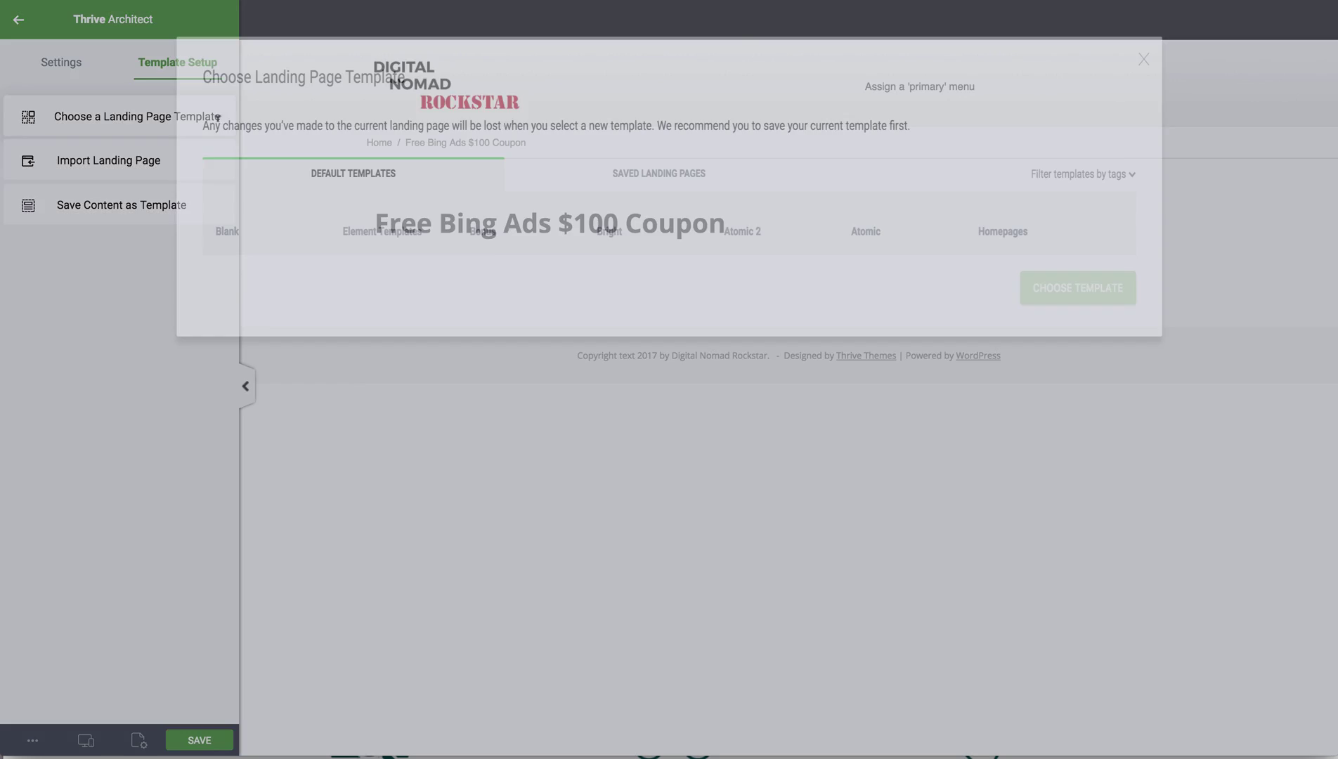
pyautogui.scroll(-3, 395, 359)
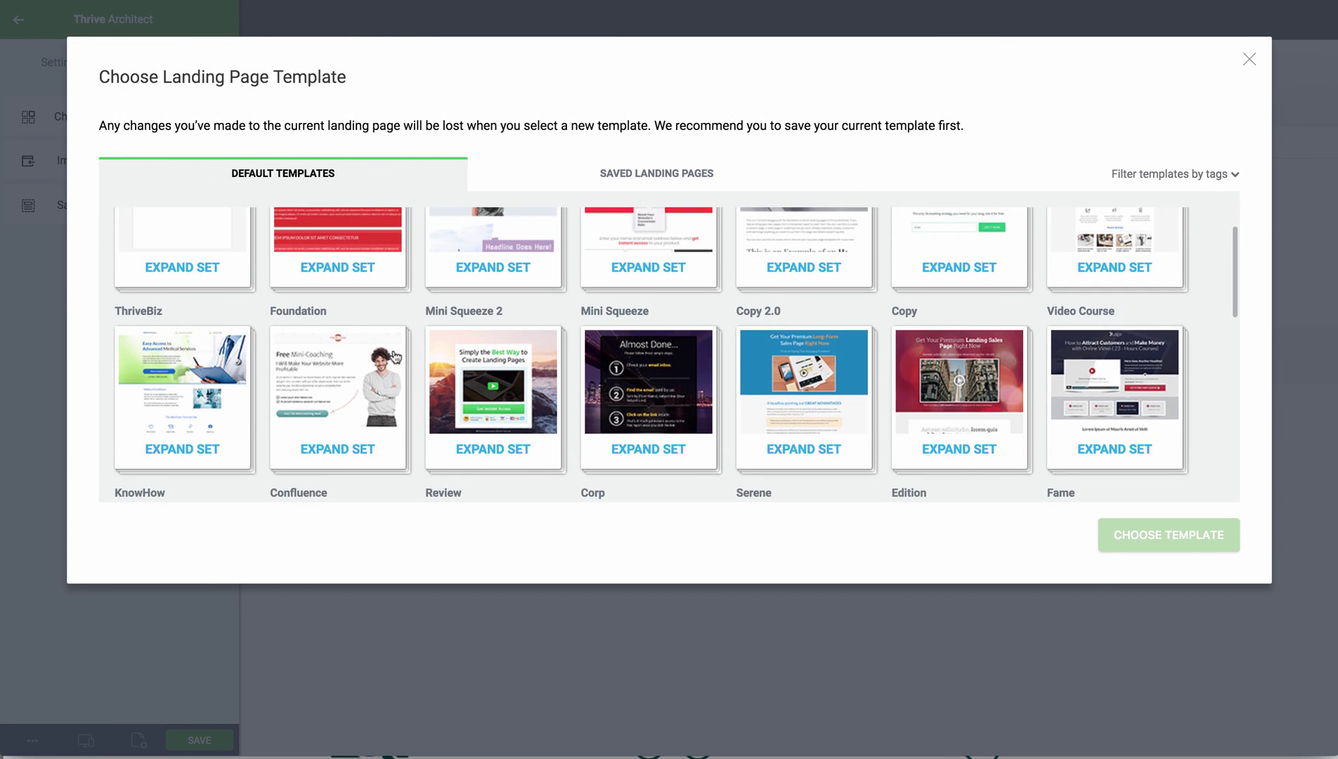
pyautogui.scroll(2, 366, 356)
pyautogui.scroll(-1, 334, 350)
pyautogui.scroll(1, 332, 350)
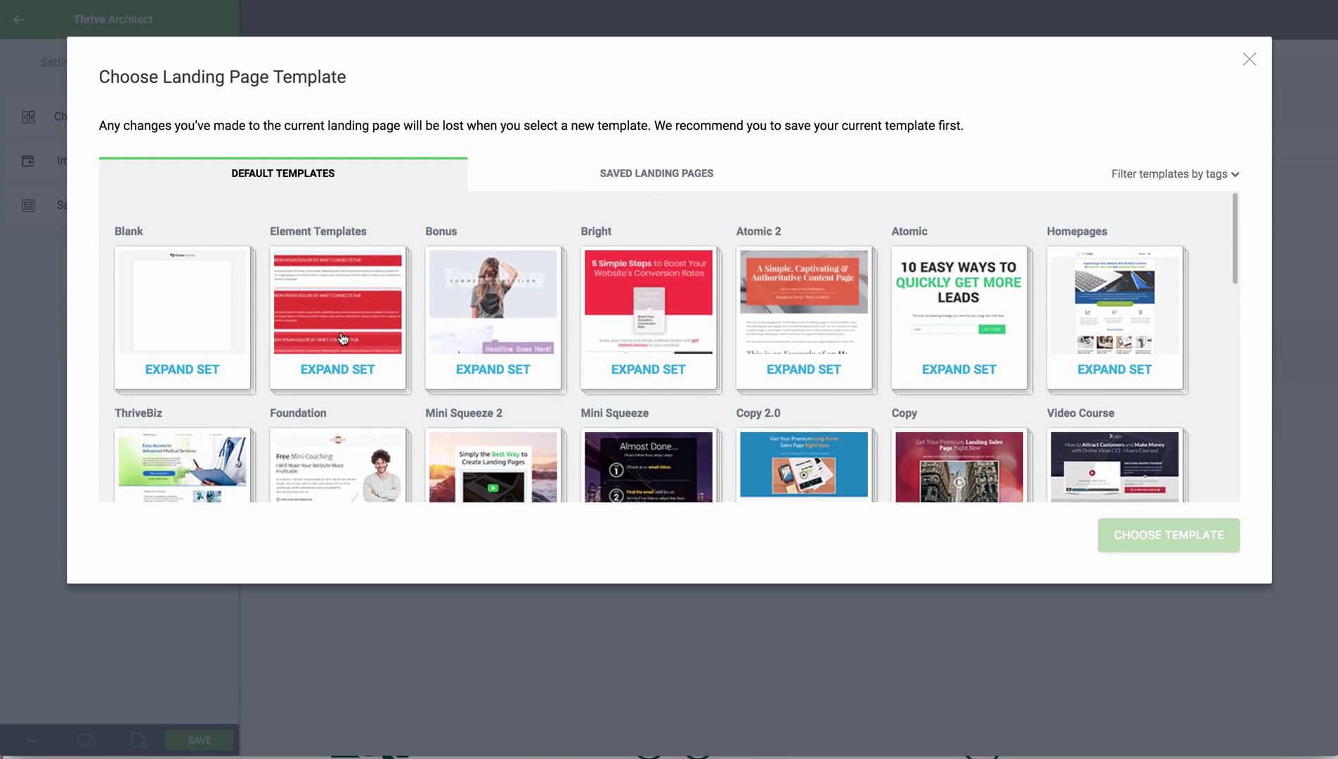
pyautogui.scroll(-3, 334, 346)
pyautogui.scroll(-3, 339, 343)
pyautogui.scroll(-2, 342, 341)
pyautogui.scroll(-2, 342, 339)
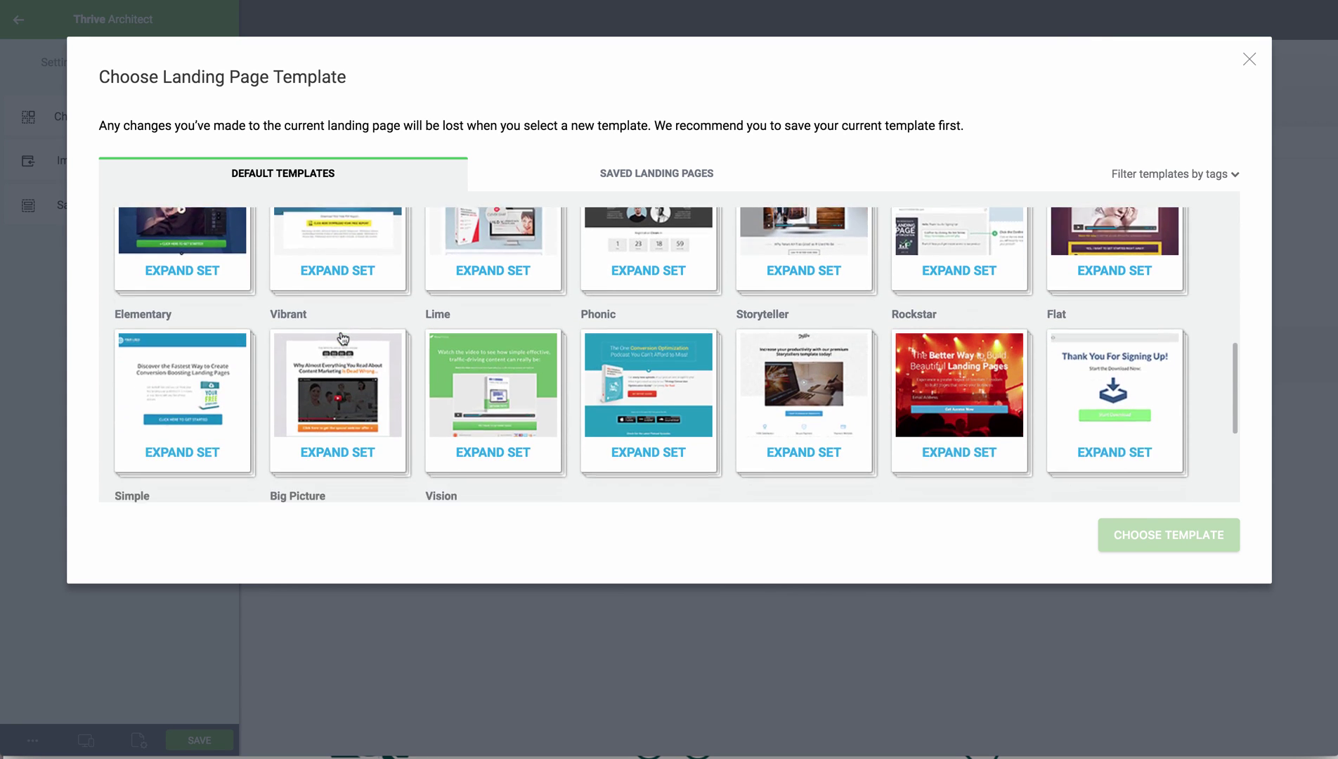
pyautogui.scroll(-2, 342, 340)
pyautogui.scroll(-1, 341, 339)
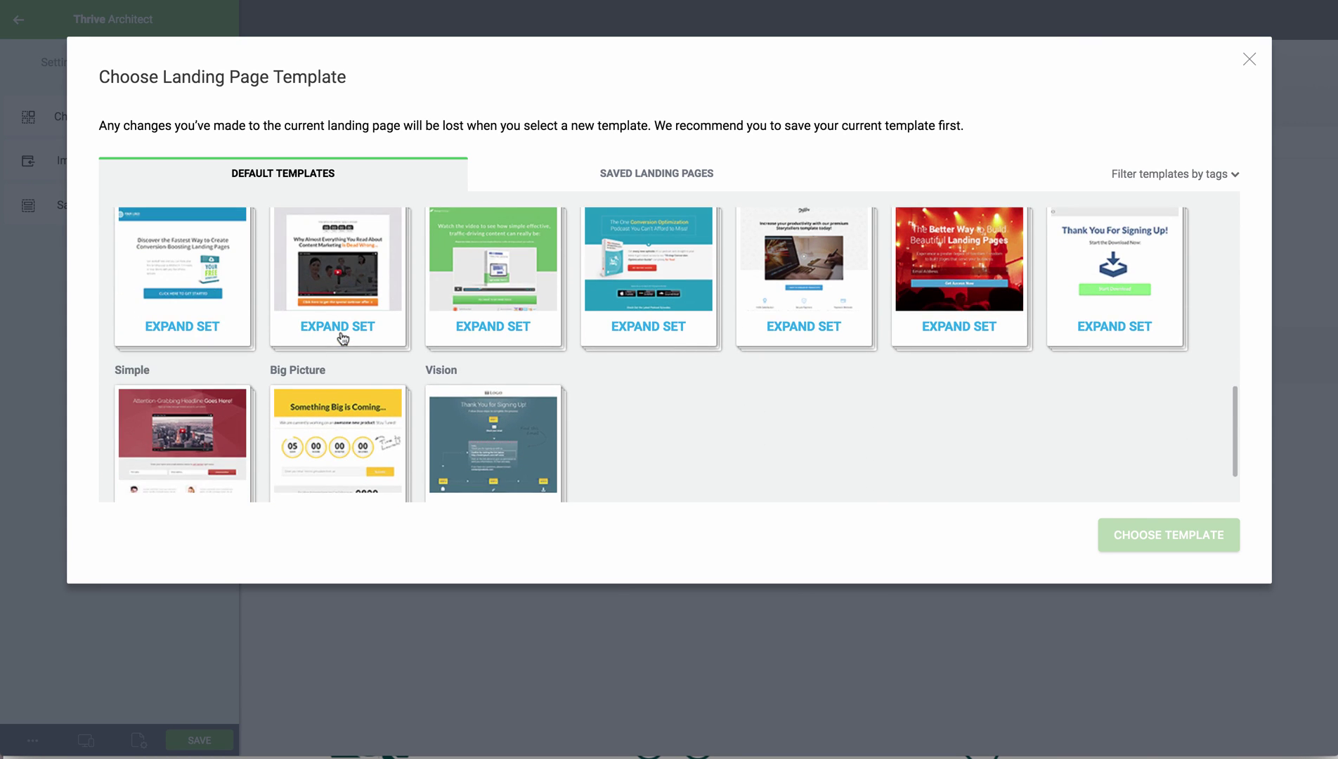
pyautogui.scroll(10, 342, 336)
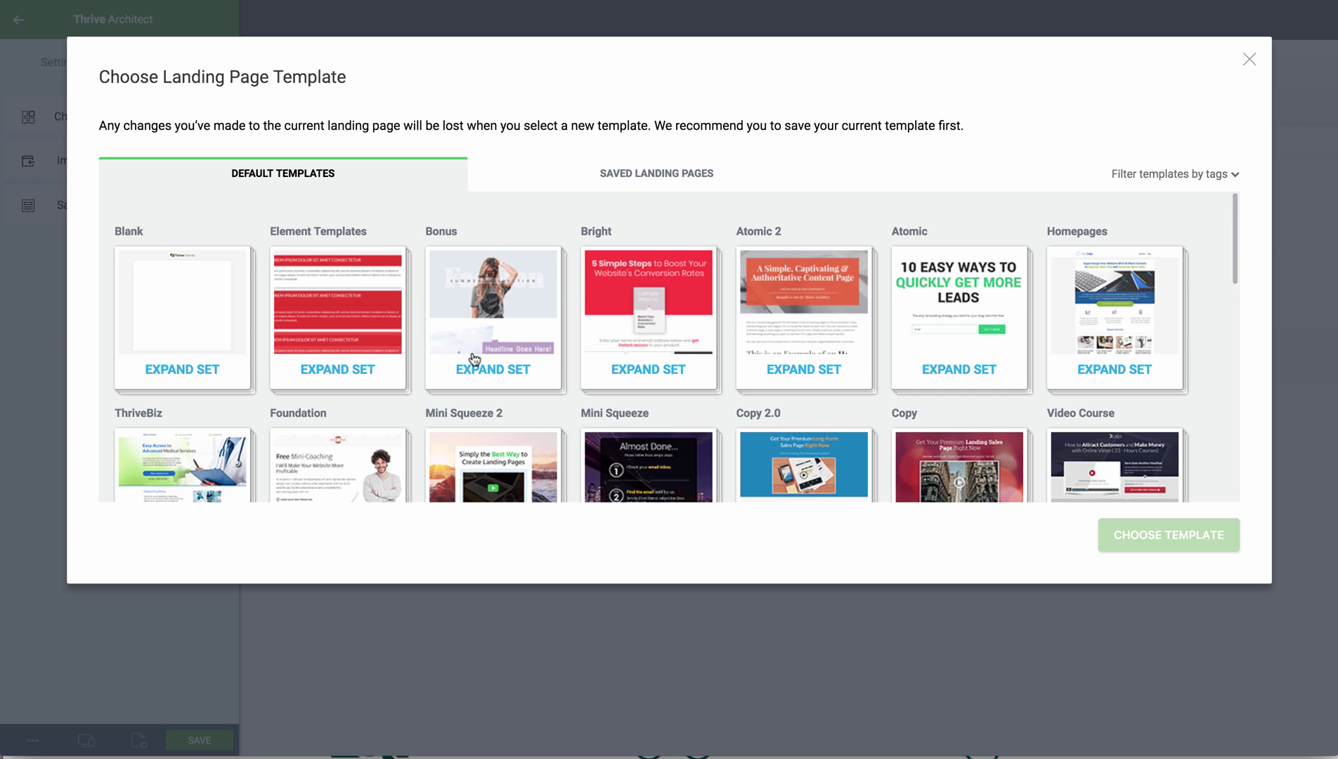
pyautogui.scroll(-2, 562, 383)
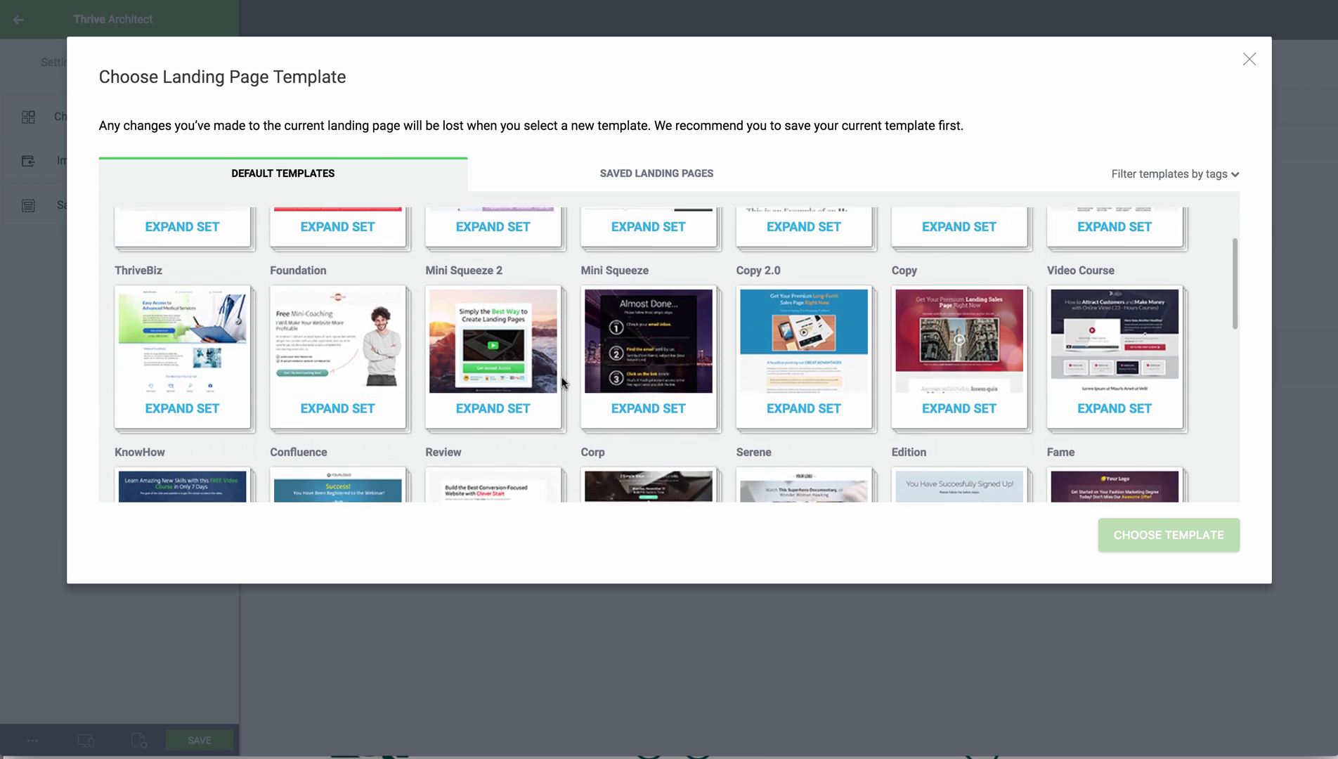
pyautogui.scroll(-2, 563, 382)
pyautogui.scroll(-2, 418, 356)
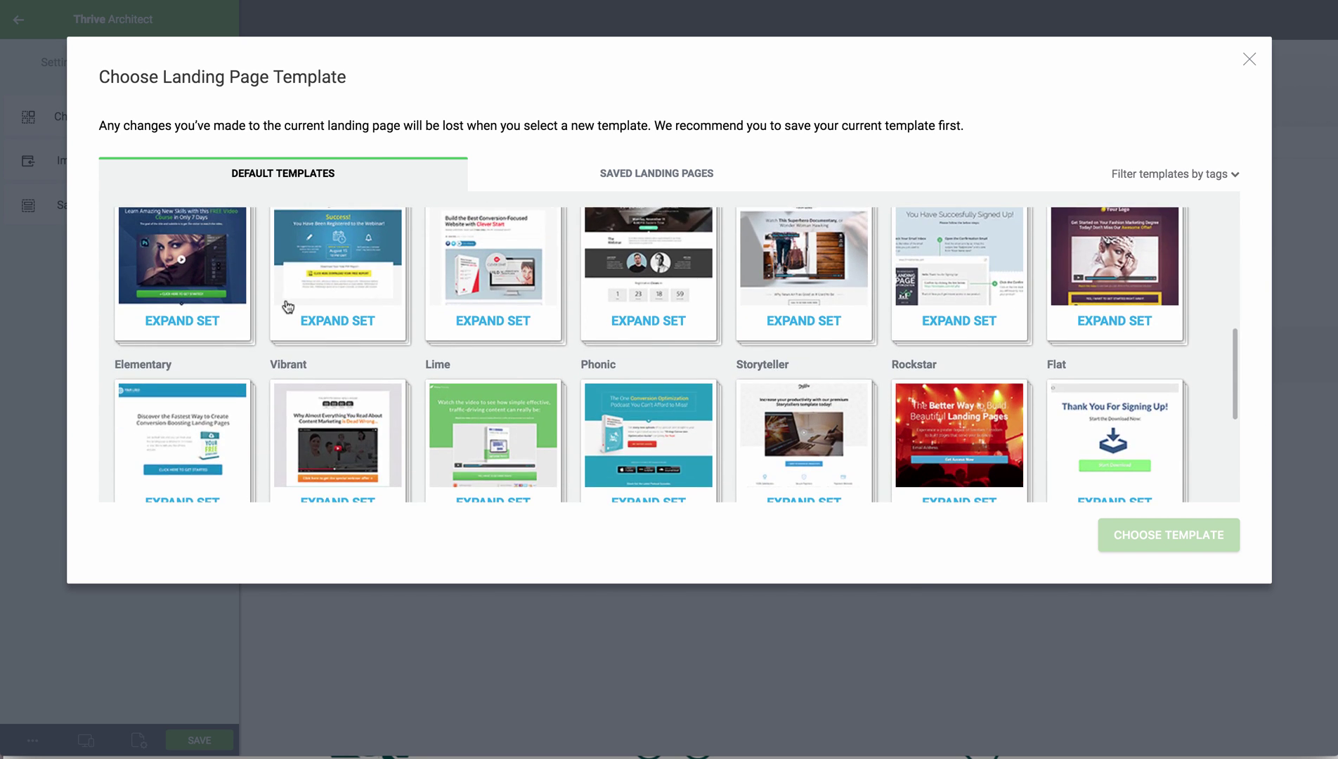
pyautogui.scroll(-2, 418, 324)
pyautogui.scroll(-2, 418, 324)
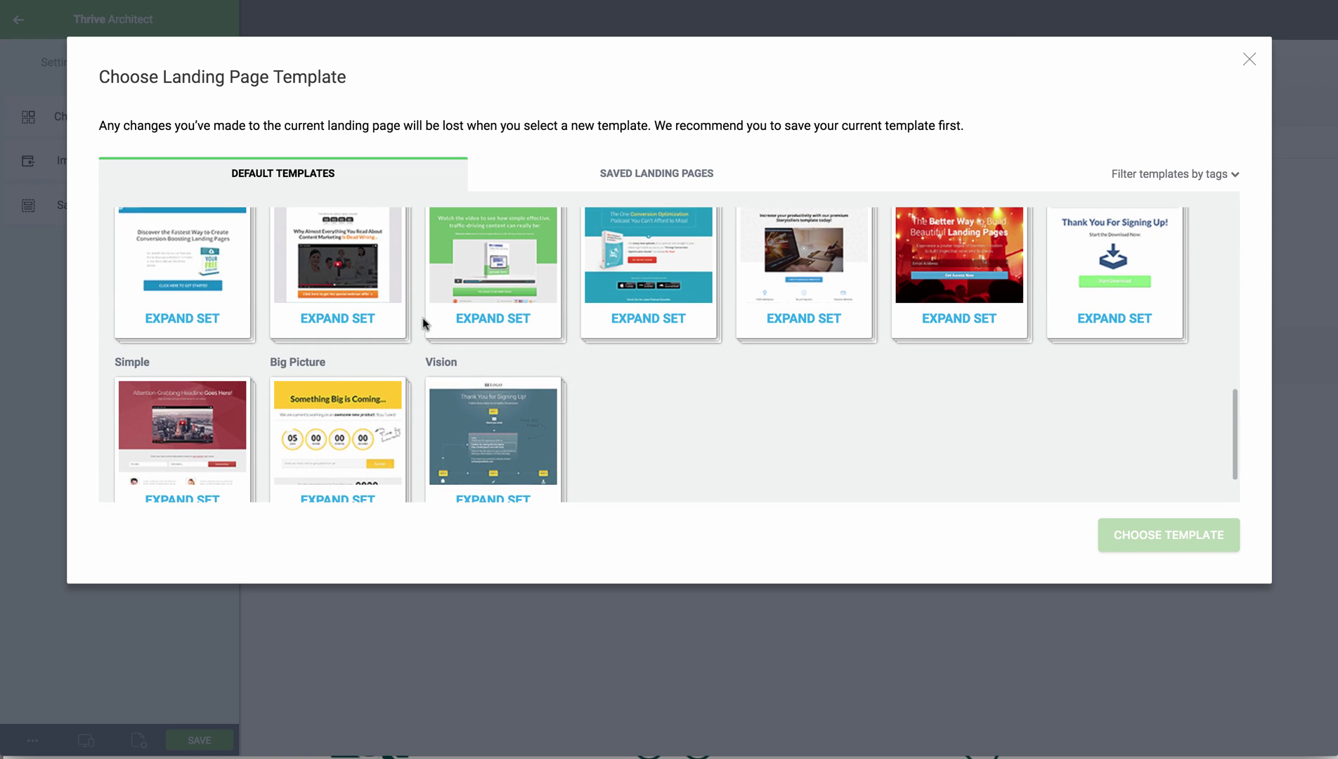
# Step: Apply the Elementary Download Page template to the landing page
pyautogui.click(184, 270)
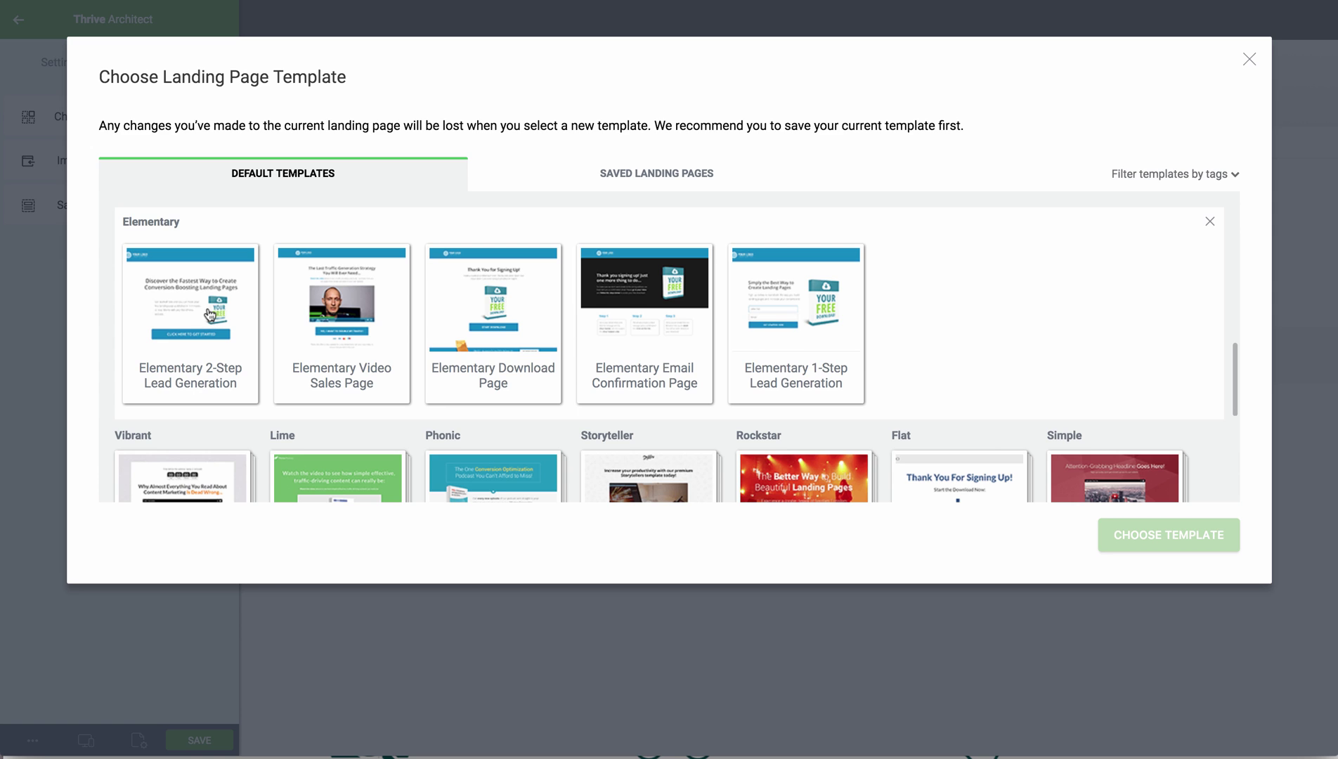
pyautogui.click(194, 314)
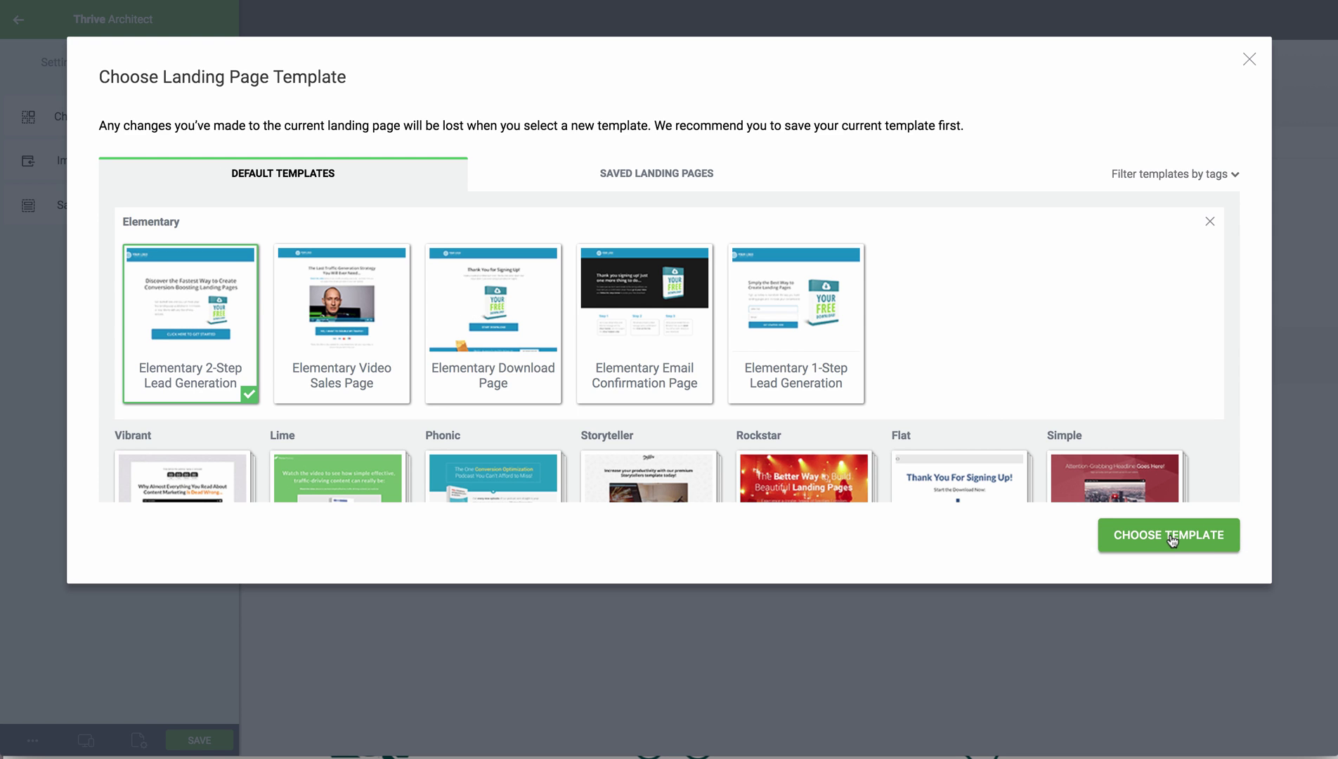
pyautogui.click(519, 307)
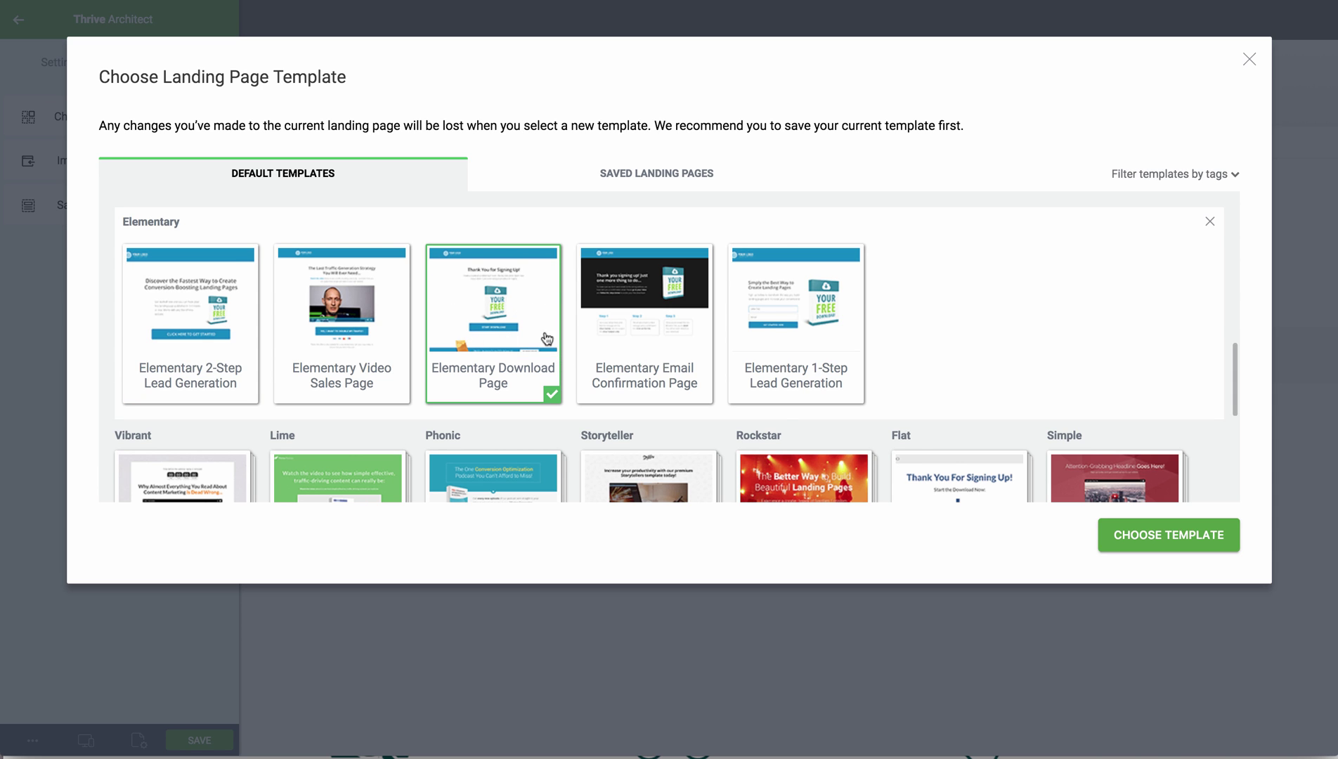
pyautogui.click(1202, 529)
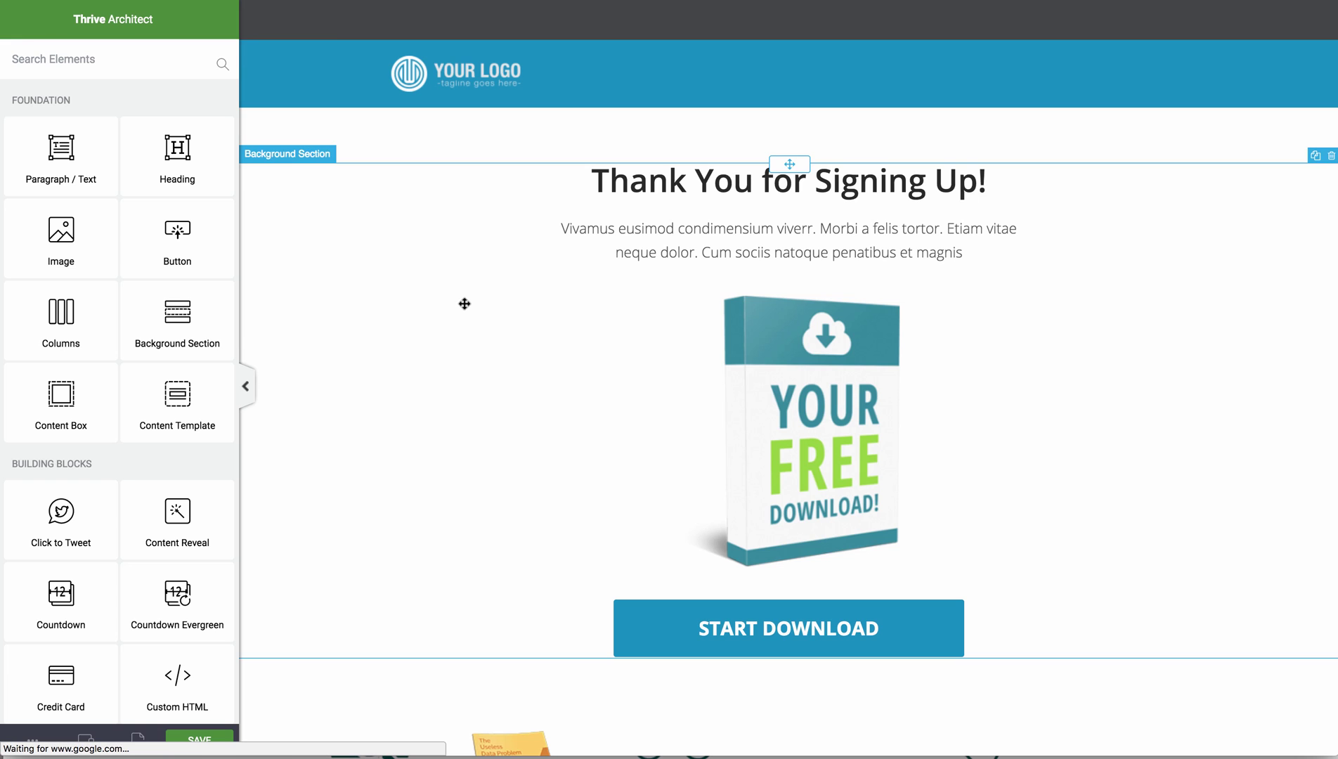
# Step: Replace the header placeholder logo with the Digital Nomad Rockstar logo
pyautogui.click(464, 84)
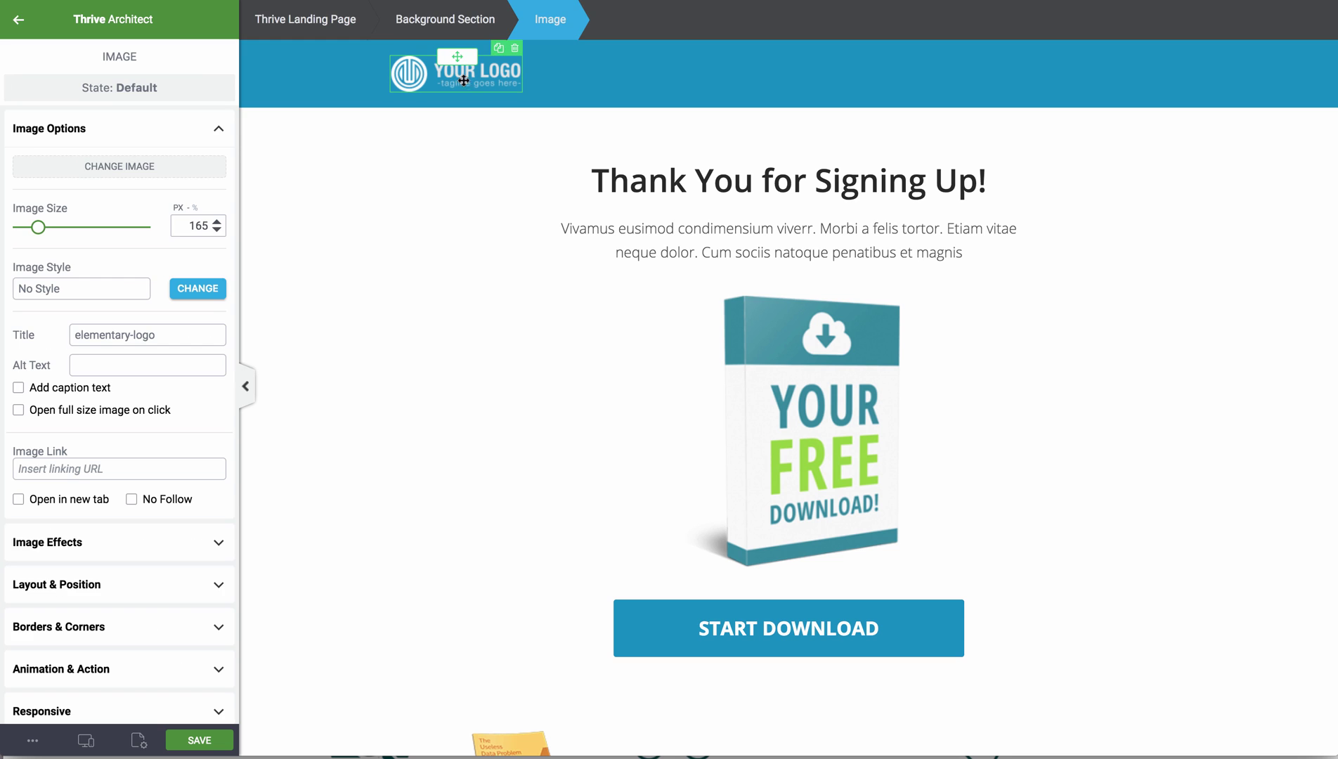
pyautogui.click(119, 166)
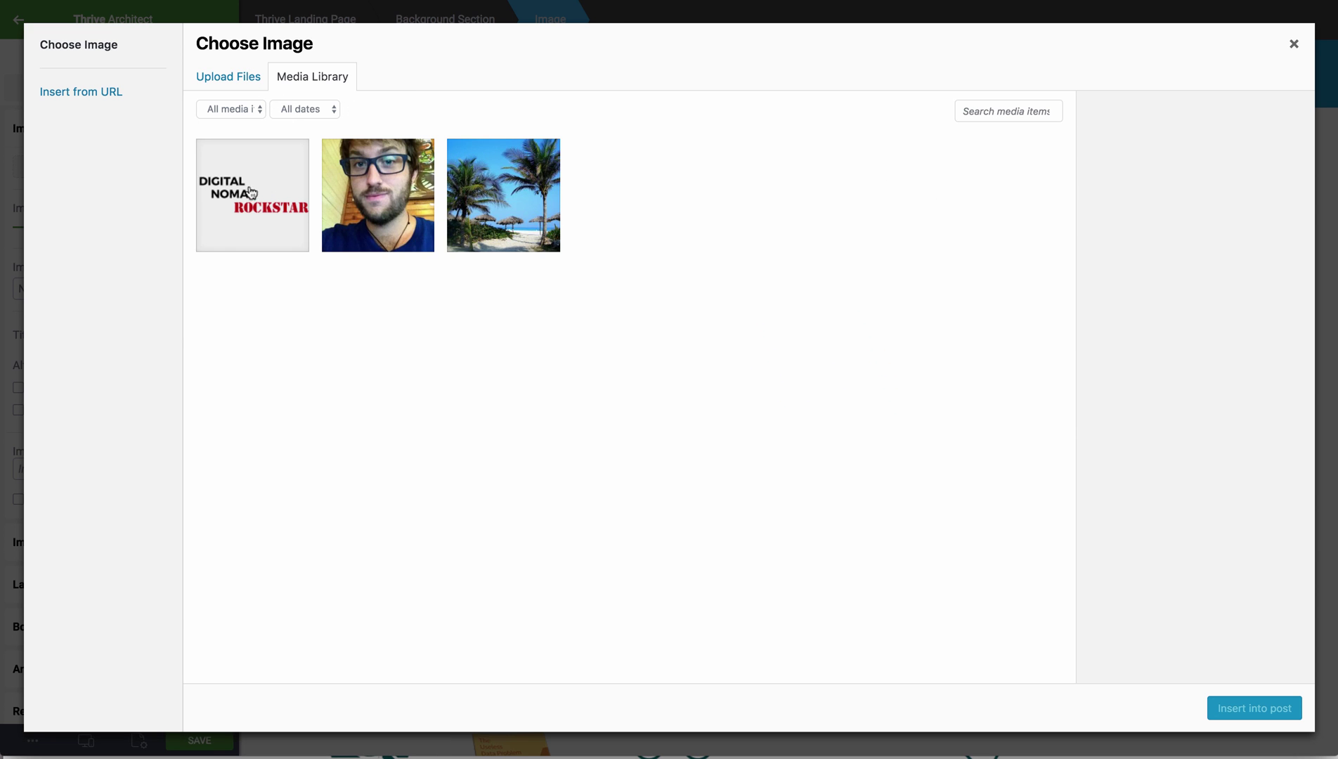
pyautogui.click(251, 196)
pyautogui.click(1255, 708)
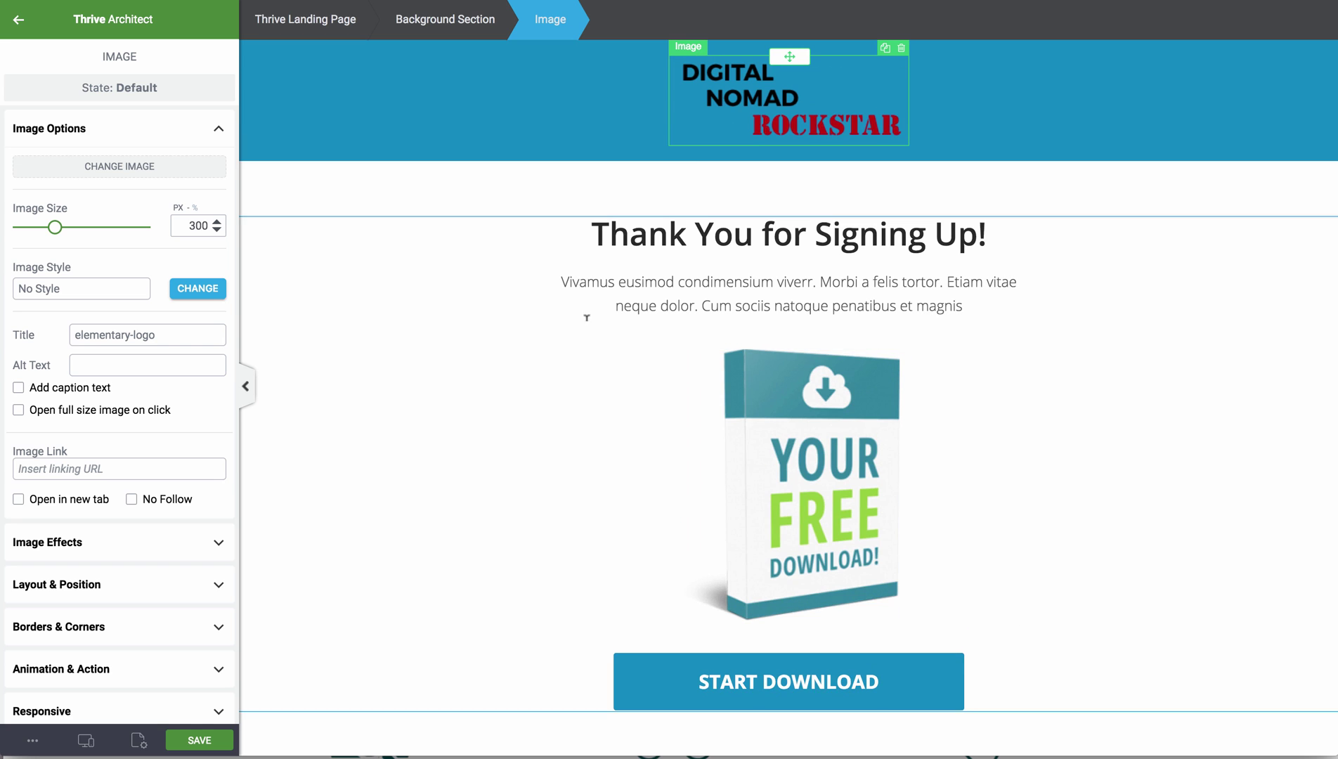
# Step: Rewrite the headline as the $100 free Bing Ads offer after spending $25
pyautogui.tripleClick(670, 235)
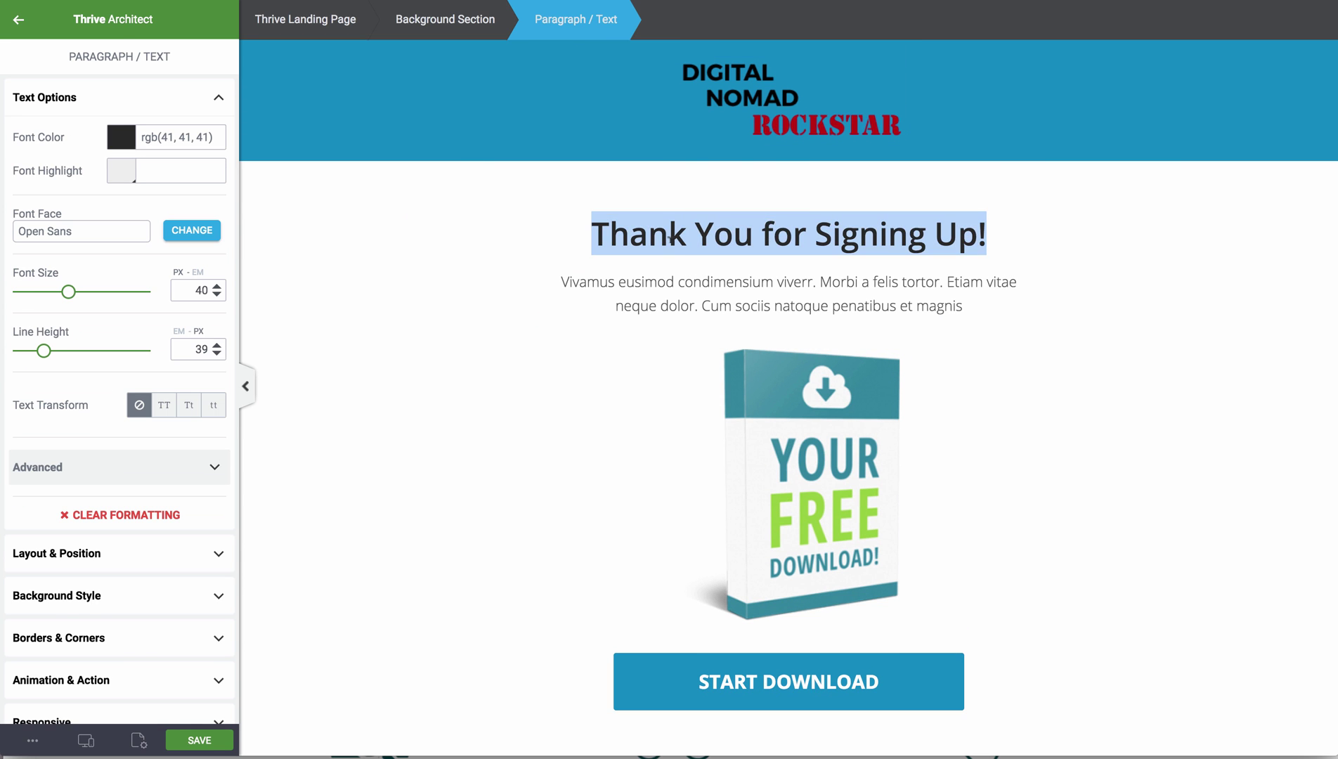
pyautogui.write('Here')
pyautogui.press('BackSpace')
pyautogui.press('BackSpace')
pyautogui.press('BackSpace')
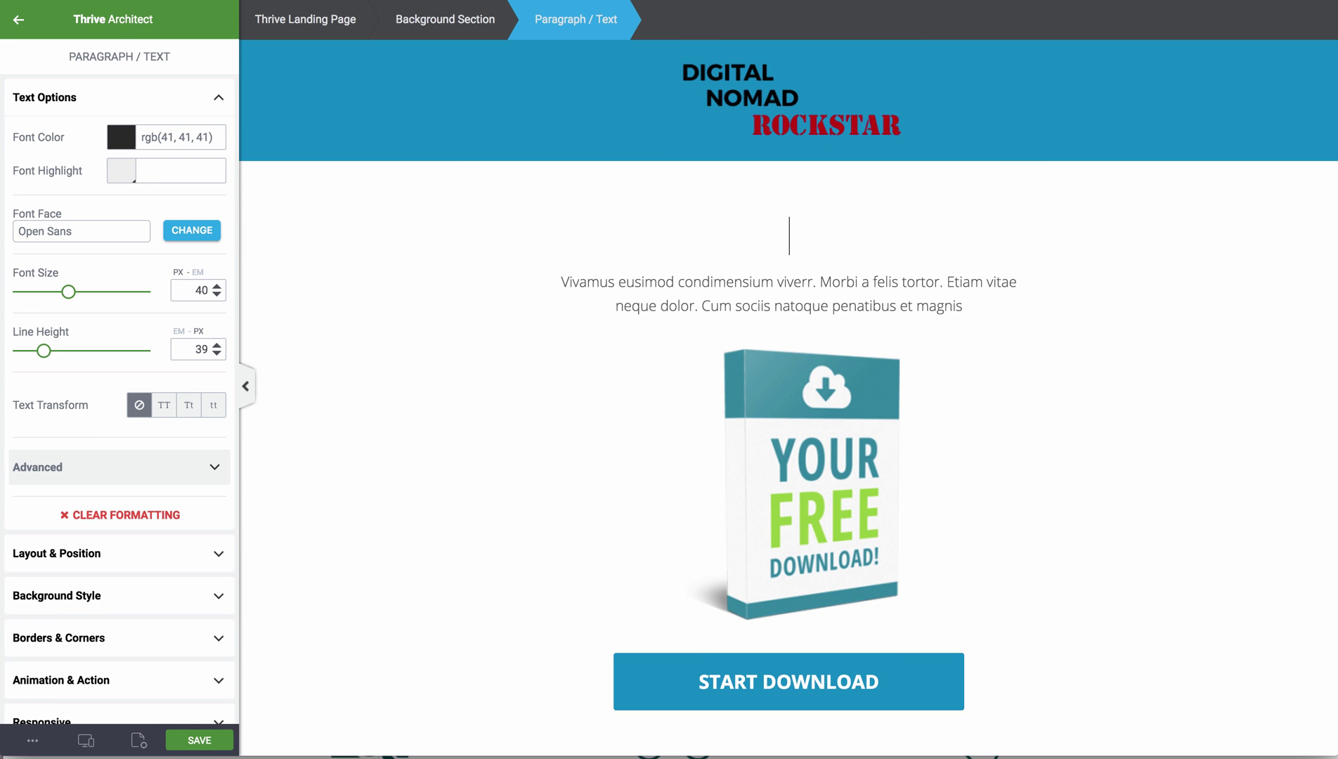
pyautogui.write('ck The Link Bel')
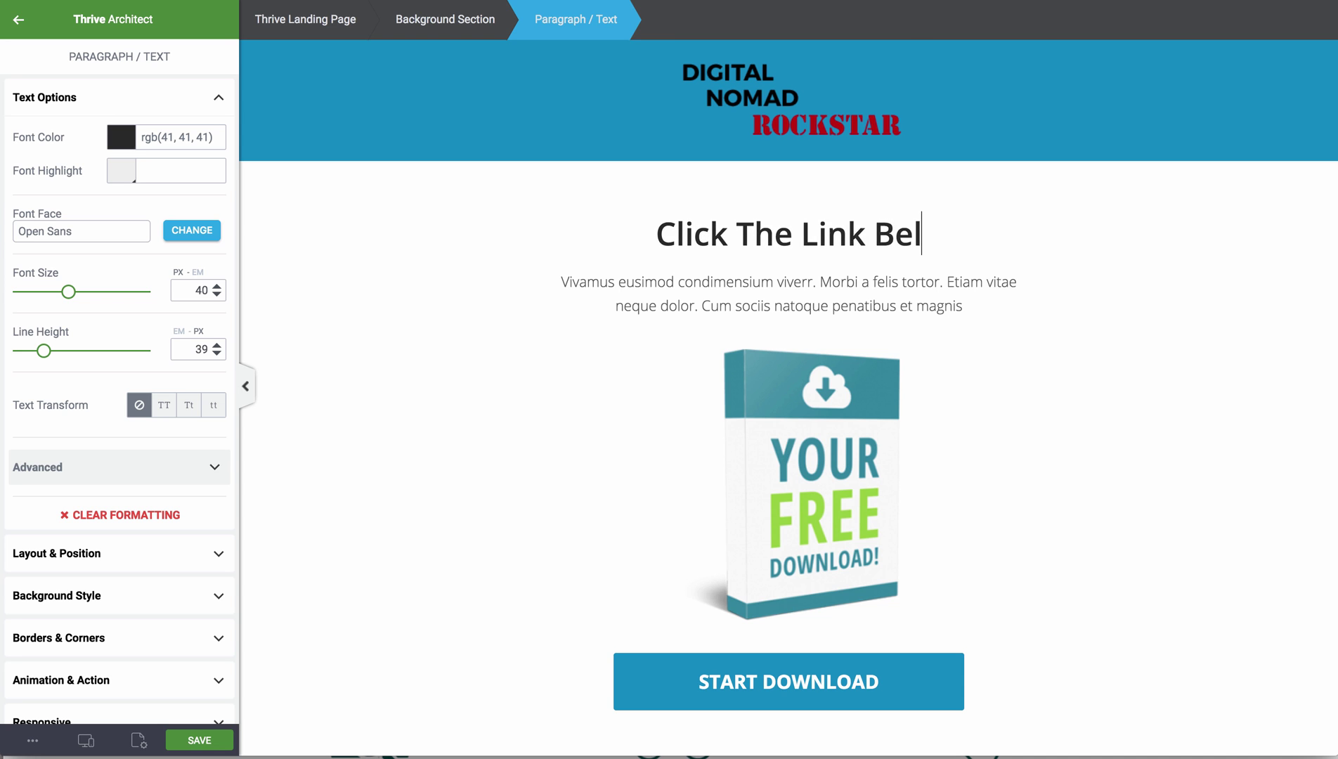
pyautogui.write('ow To Get $100 ')
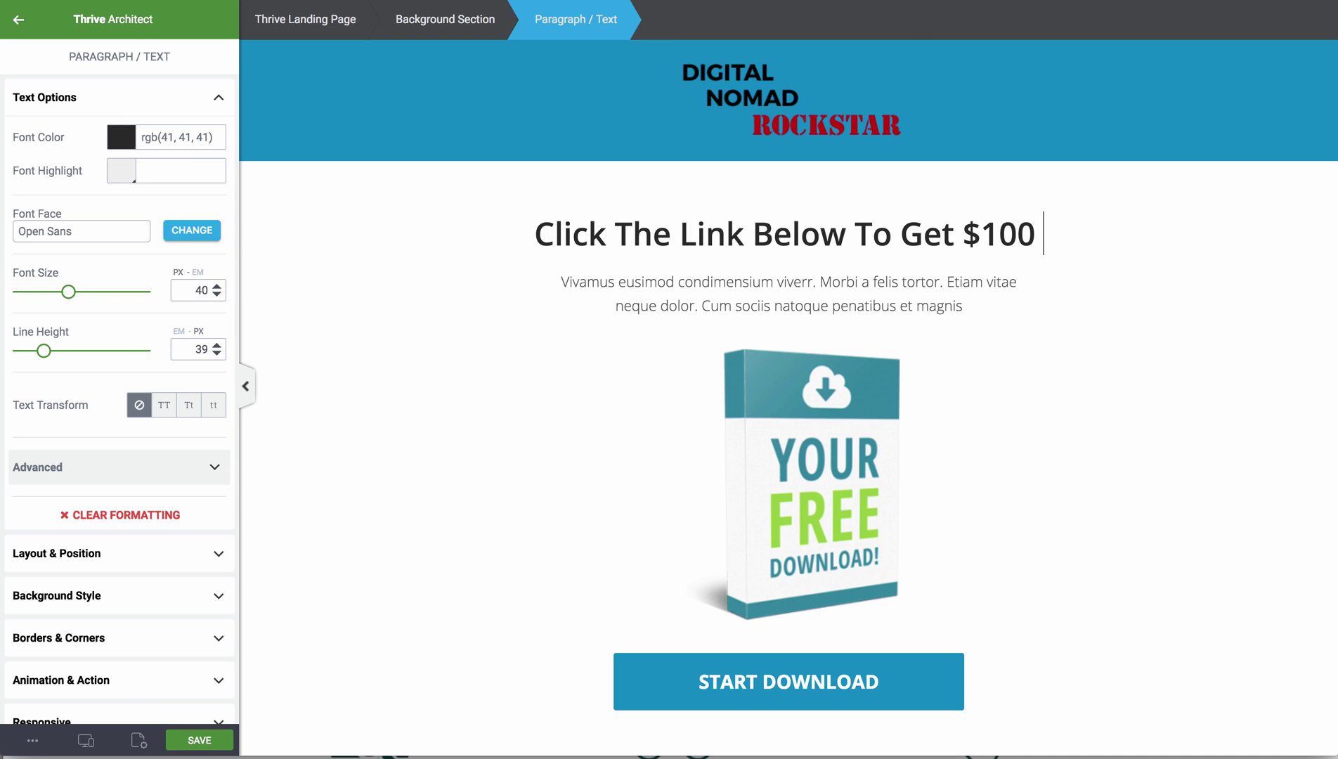
pyautogui.write('Free ')
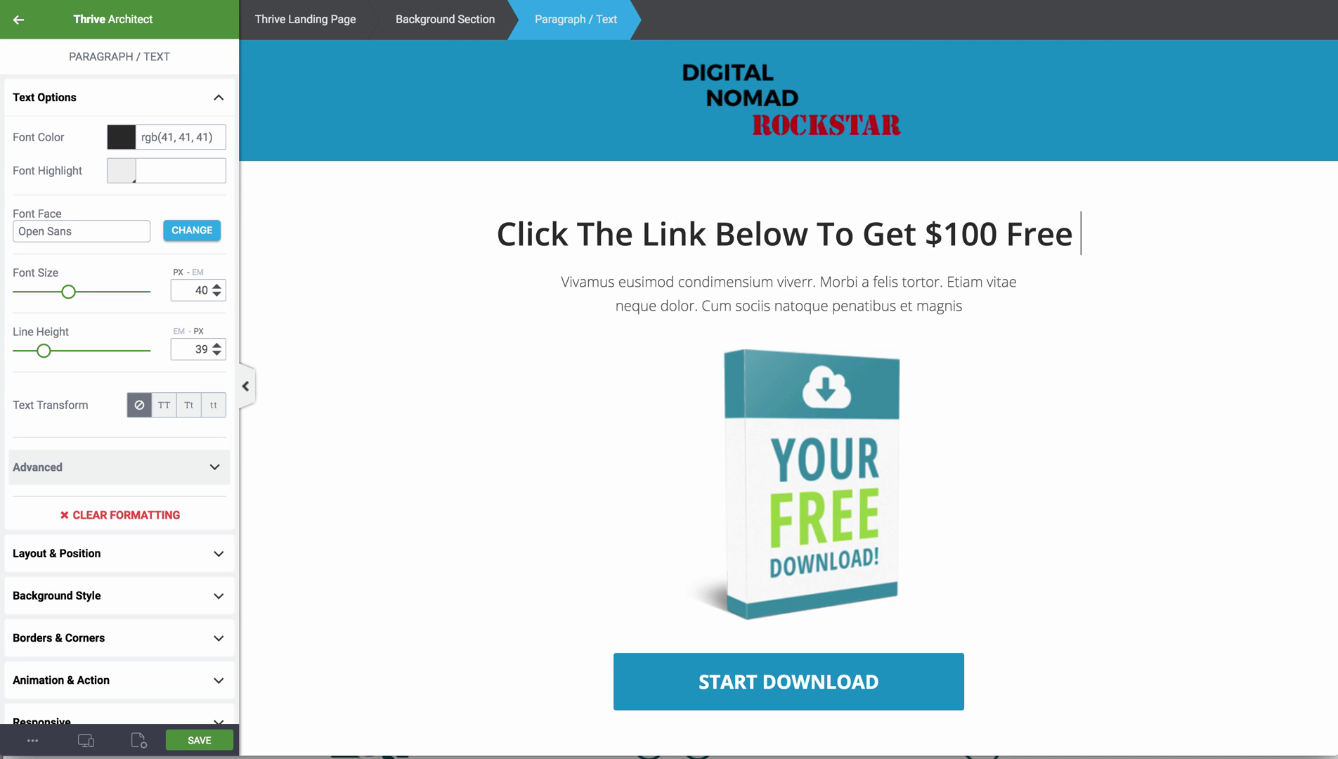
pyautogui.write('Bing Ads (')
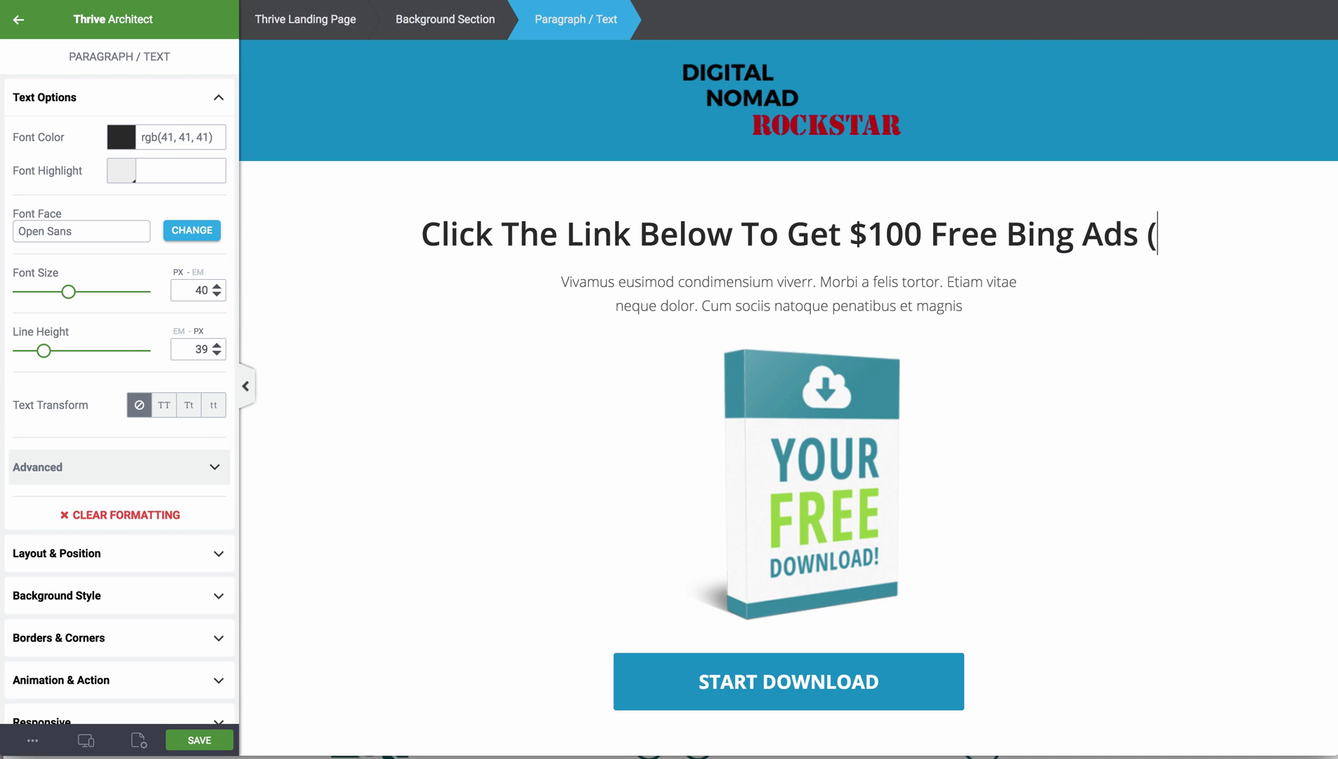
pyautogui.write('A')
pyautogui.press('BackSpace')
pyautogui.press('BackSpace')
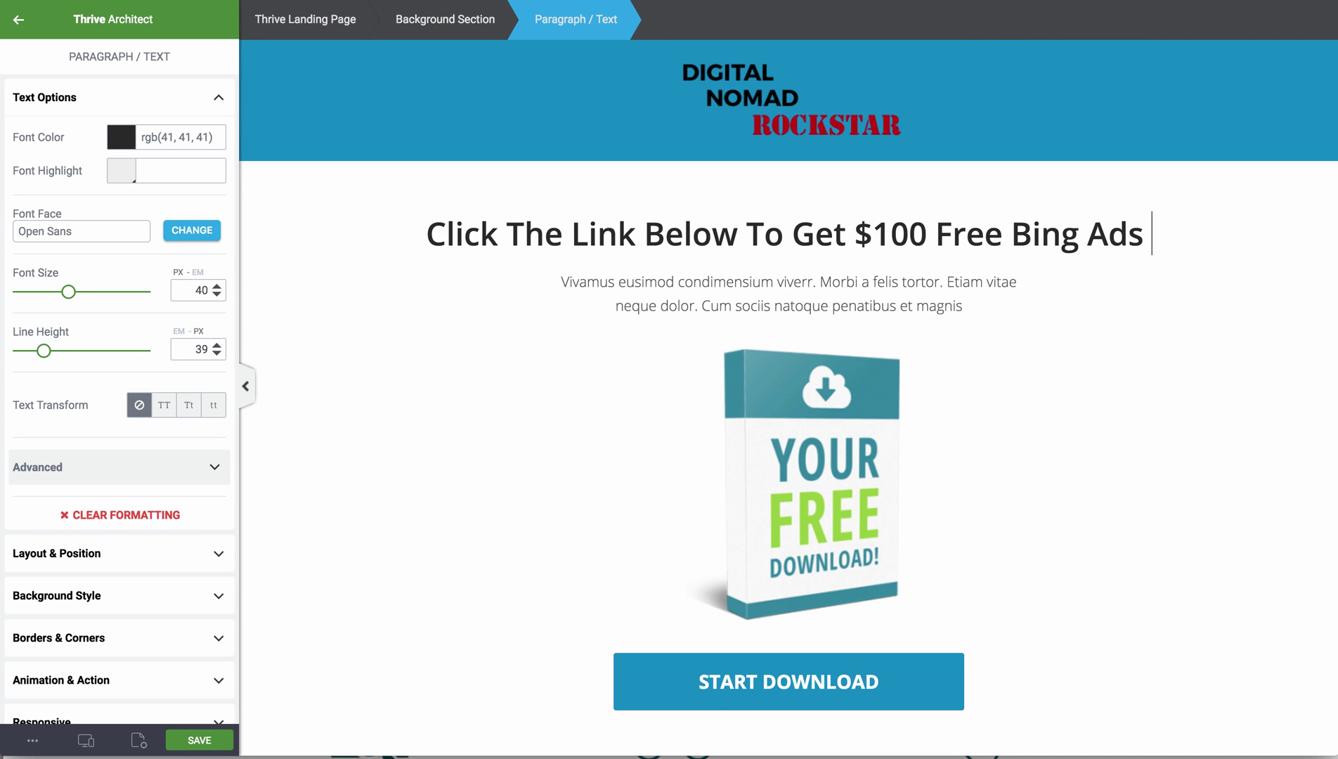
pyautogui.write('After Spending $')
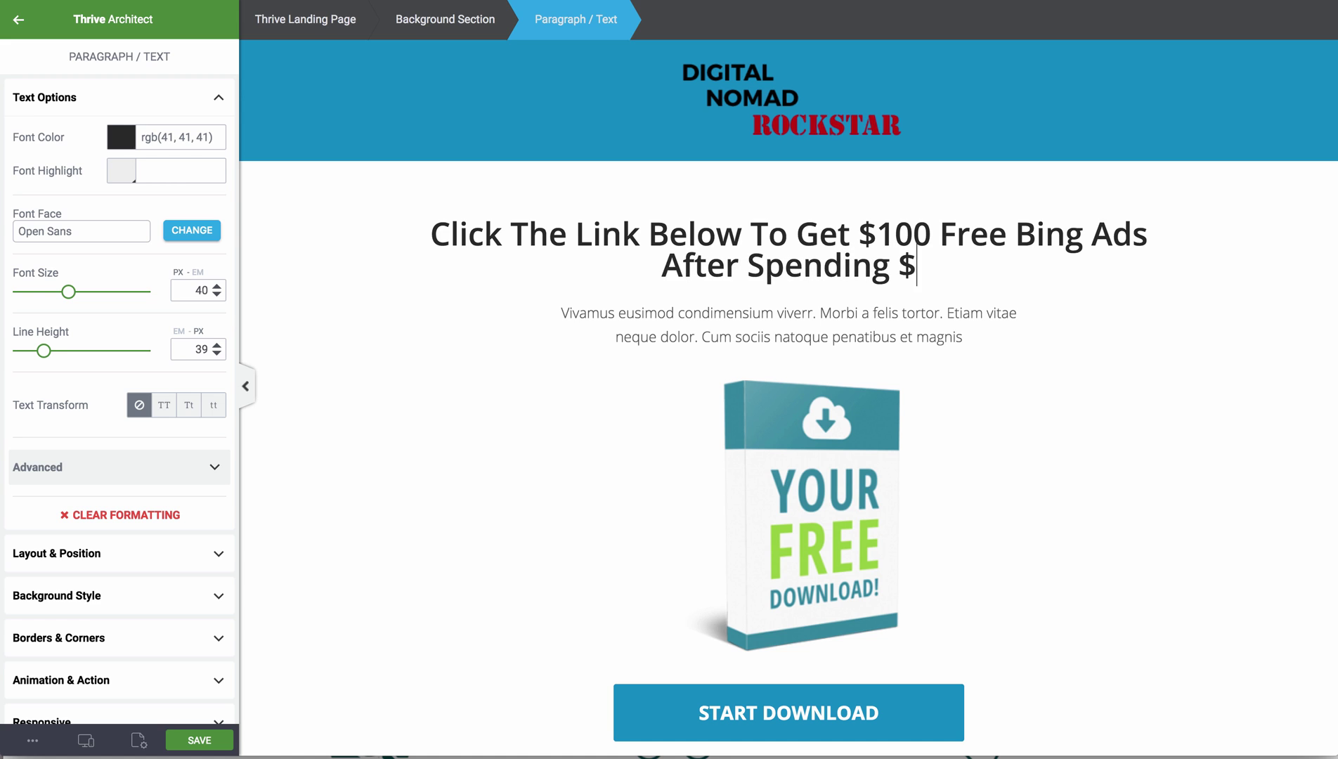
pyautogui.write('25)')
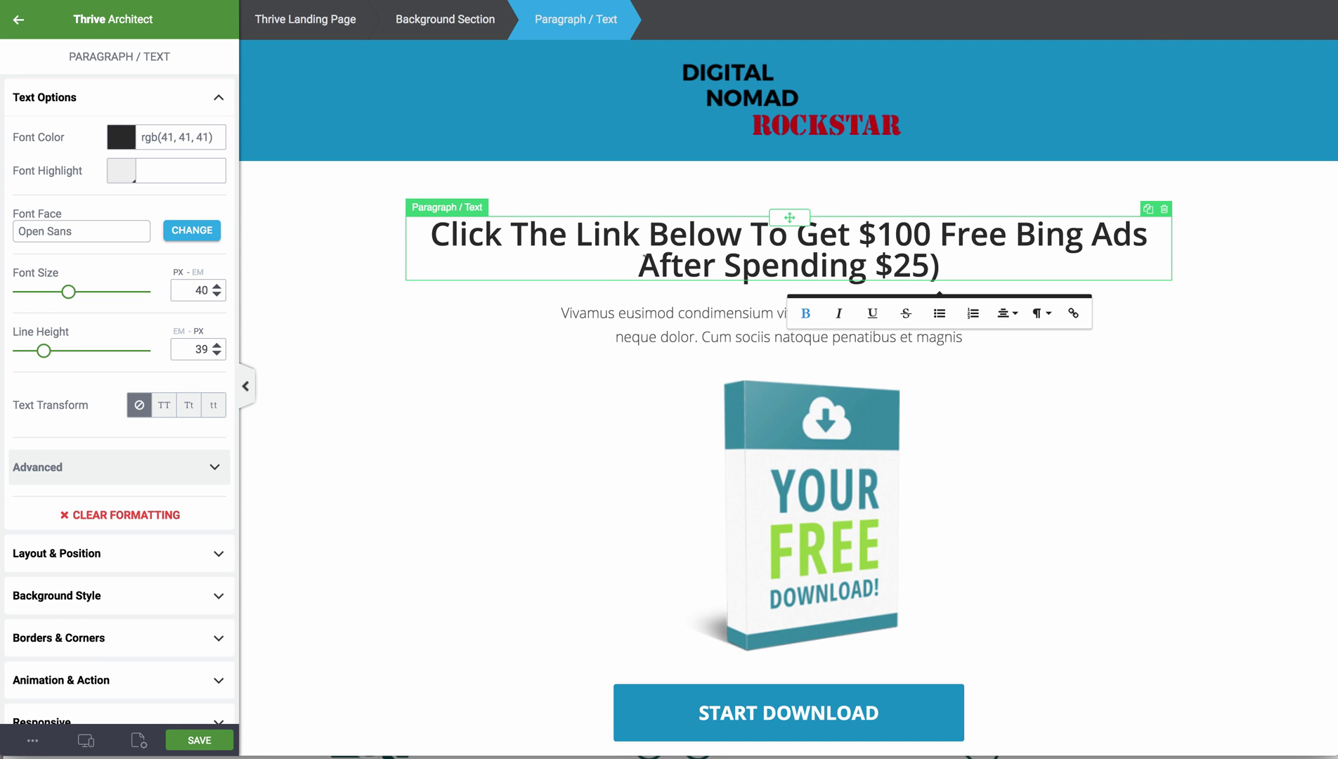
pyautogui.click(638, 264)
pyautogui.write('(')
# Step: Delete the filler lorem paragraph under the headline
pyautogui.click(437, 373)
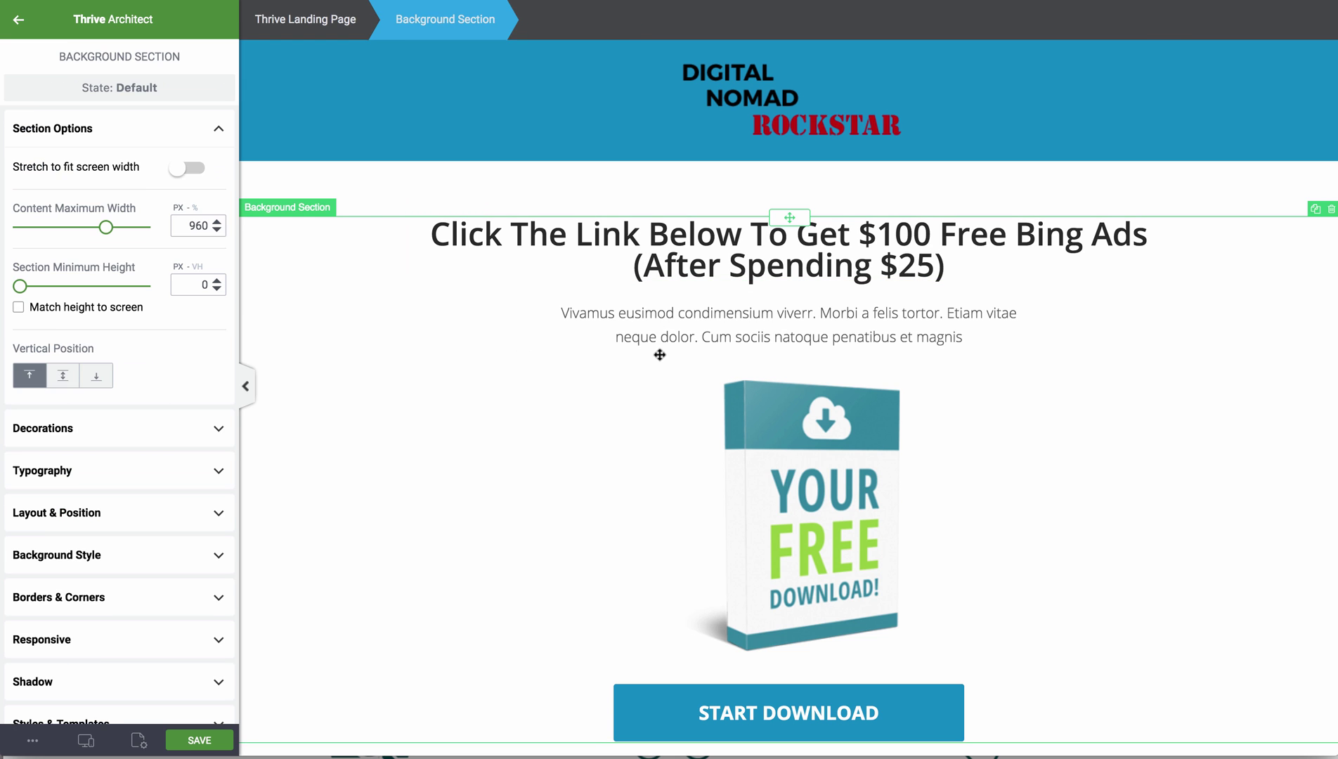
pyautogui.click(681, 338)
pyautogui.click(1140, 319)
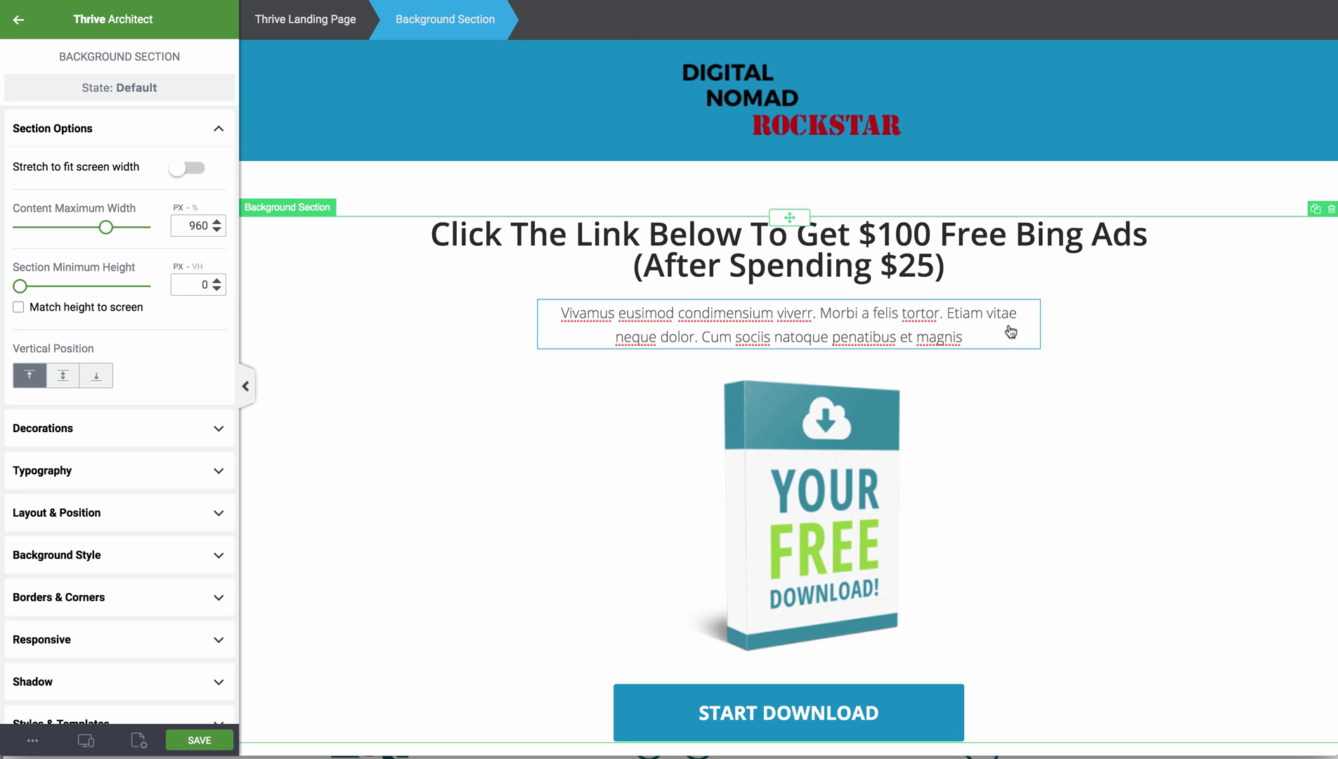
pyautogui.click(721, 332)
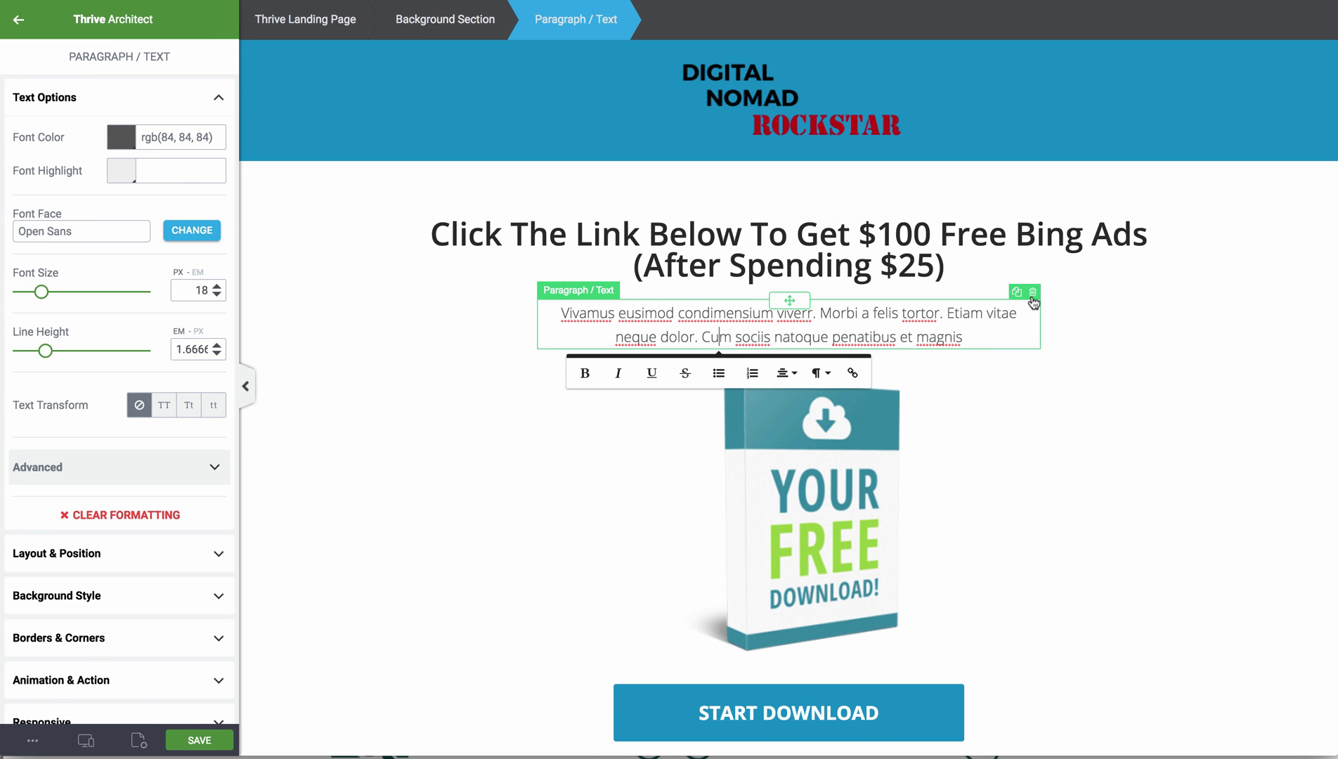
pyautogui.click(1033, 302)
pyautogui.scroll(-5, 561, 504)
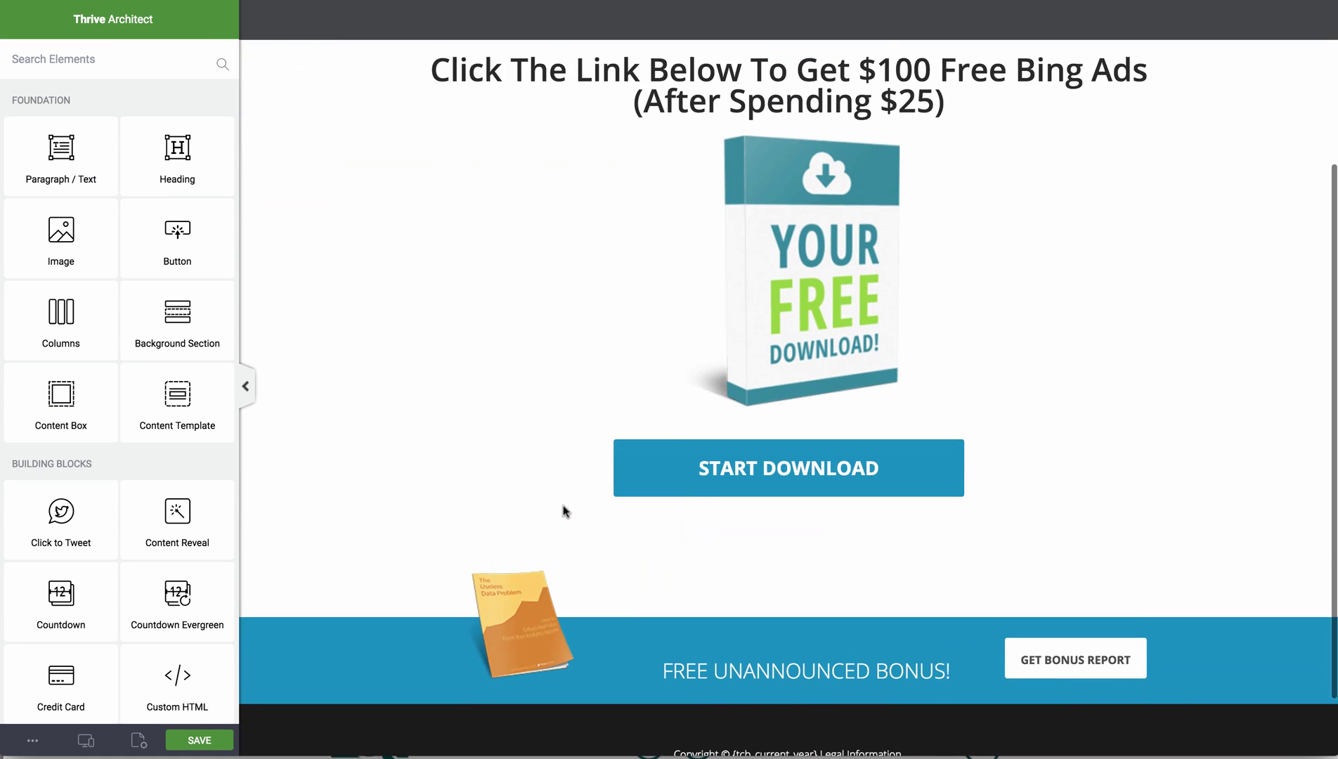
pyautogui.scroll(-2, 562, 505)
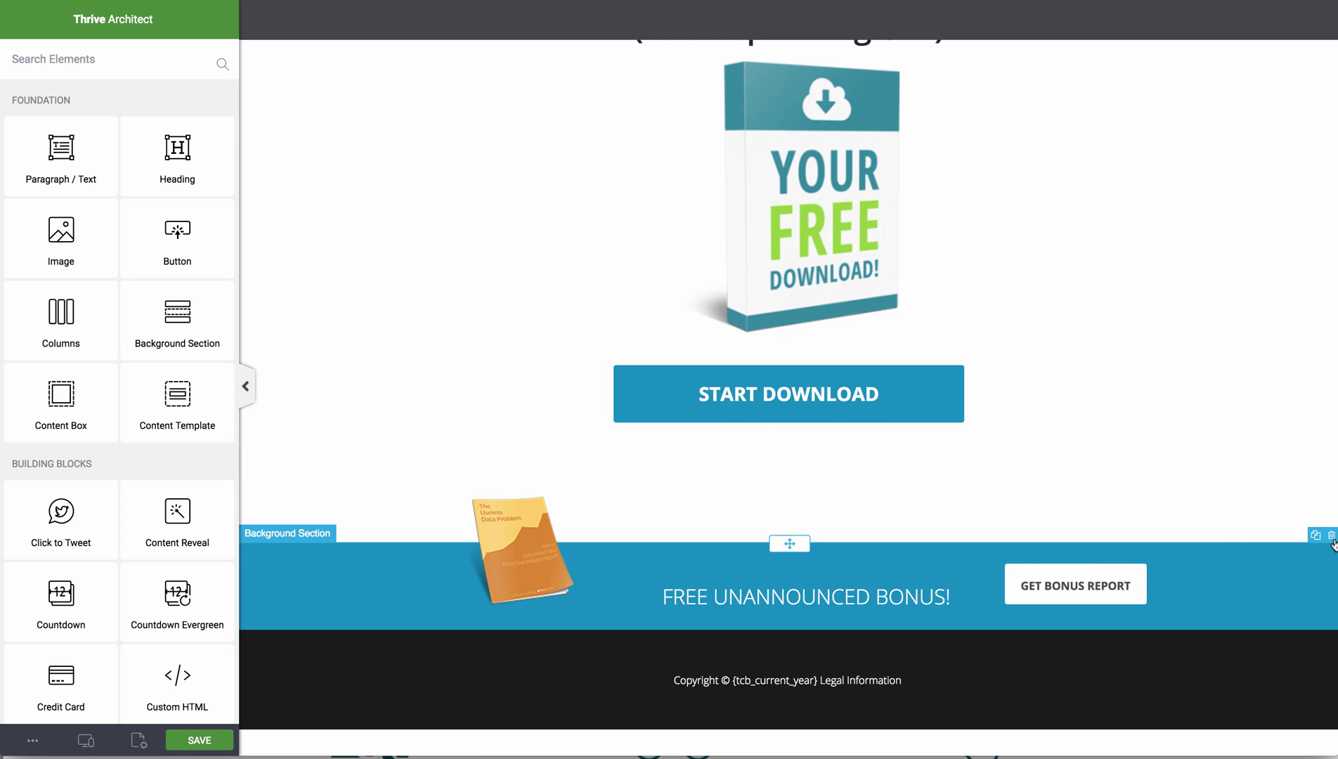
# Step: Delete the Free Unannounced Bonus section and save the landing page
pyautogui.click(1332, 536)
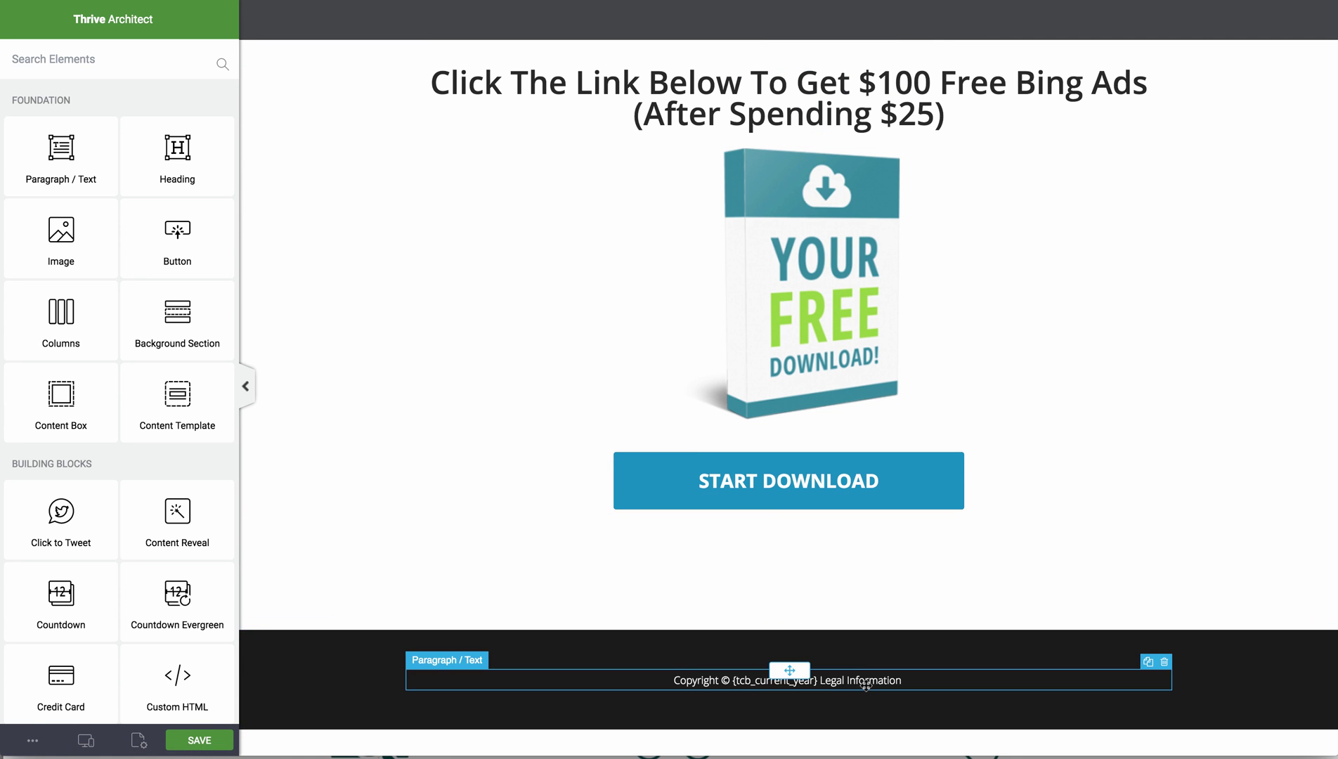
pyautogui.scroll(3, 857, 527)
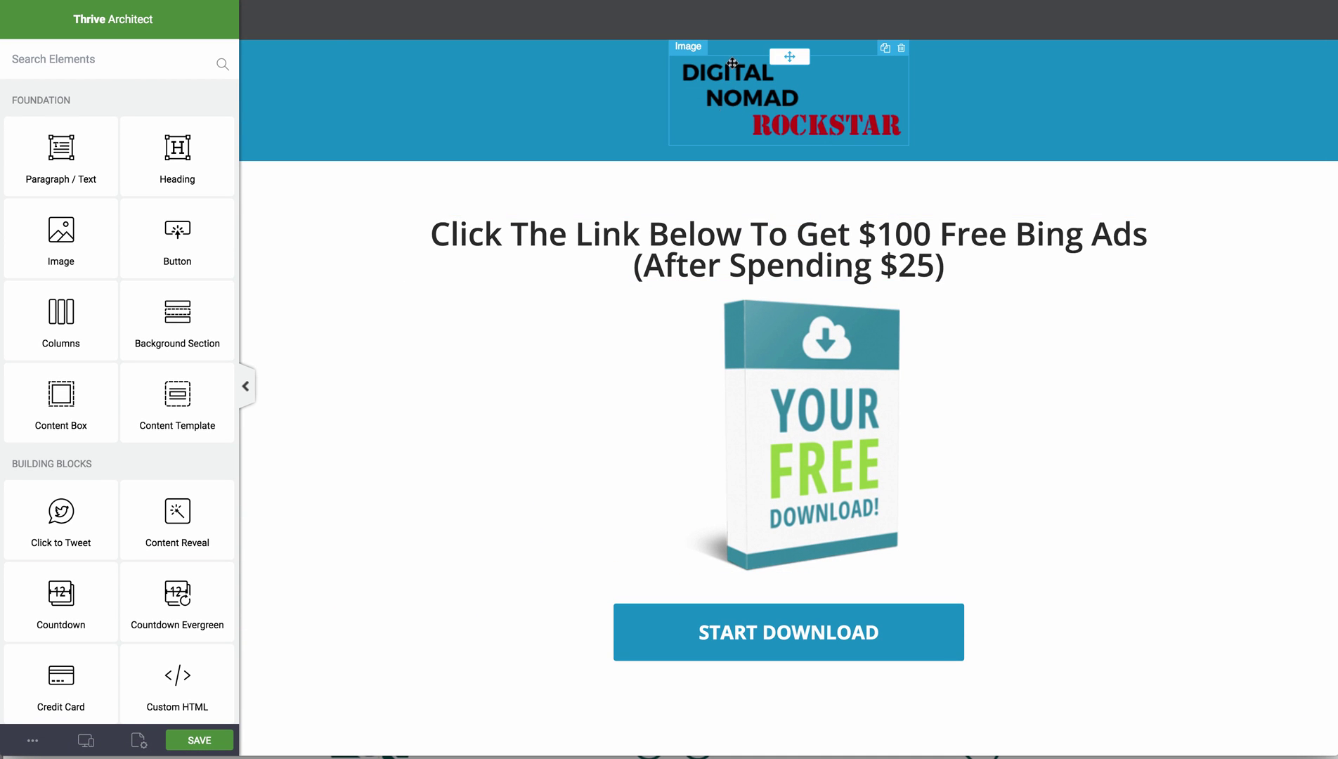
pyautogui.click(199, 741)
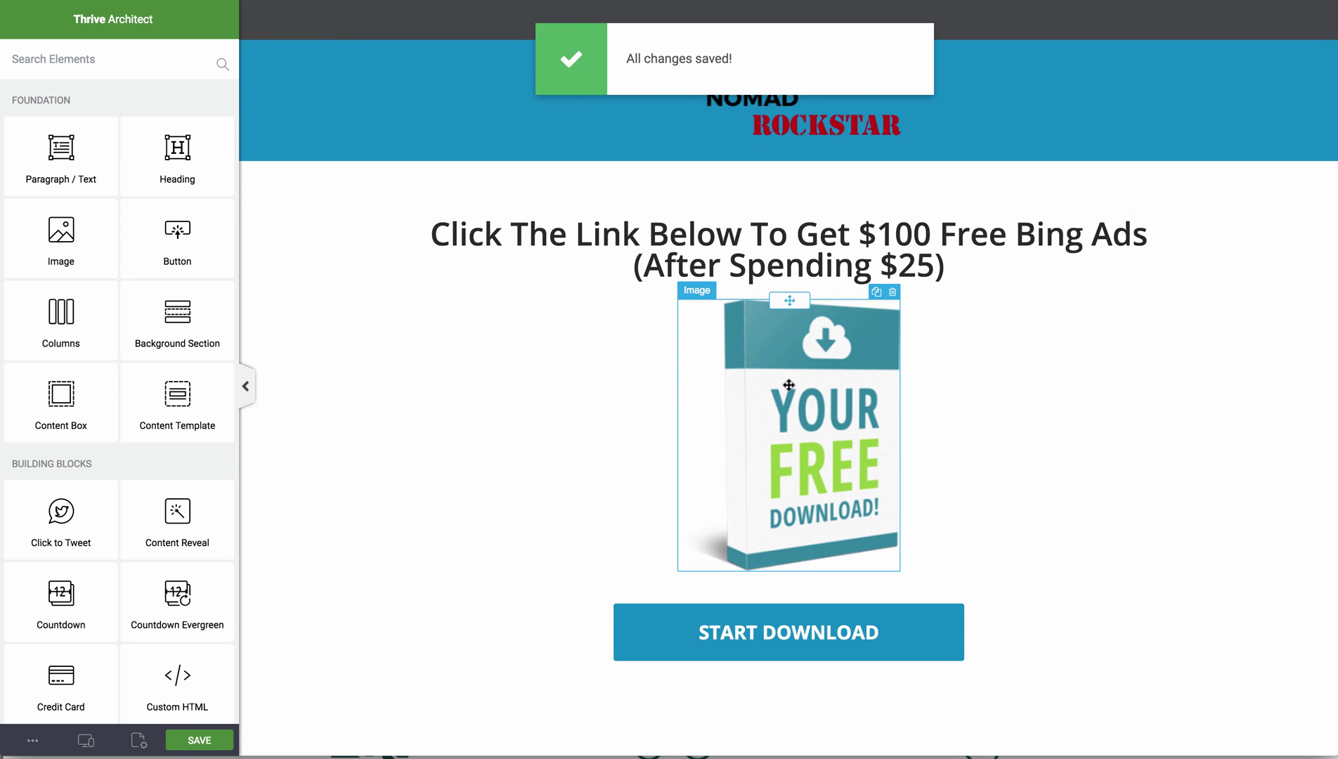
# Step: Upload BingAds-470x230.png and insert it in place of the YOUR FREE DOWNLOAD box image
pyautogui.click(788, 387)
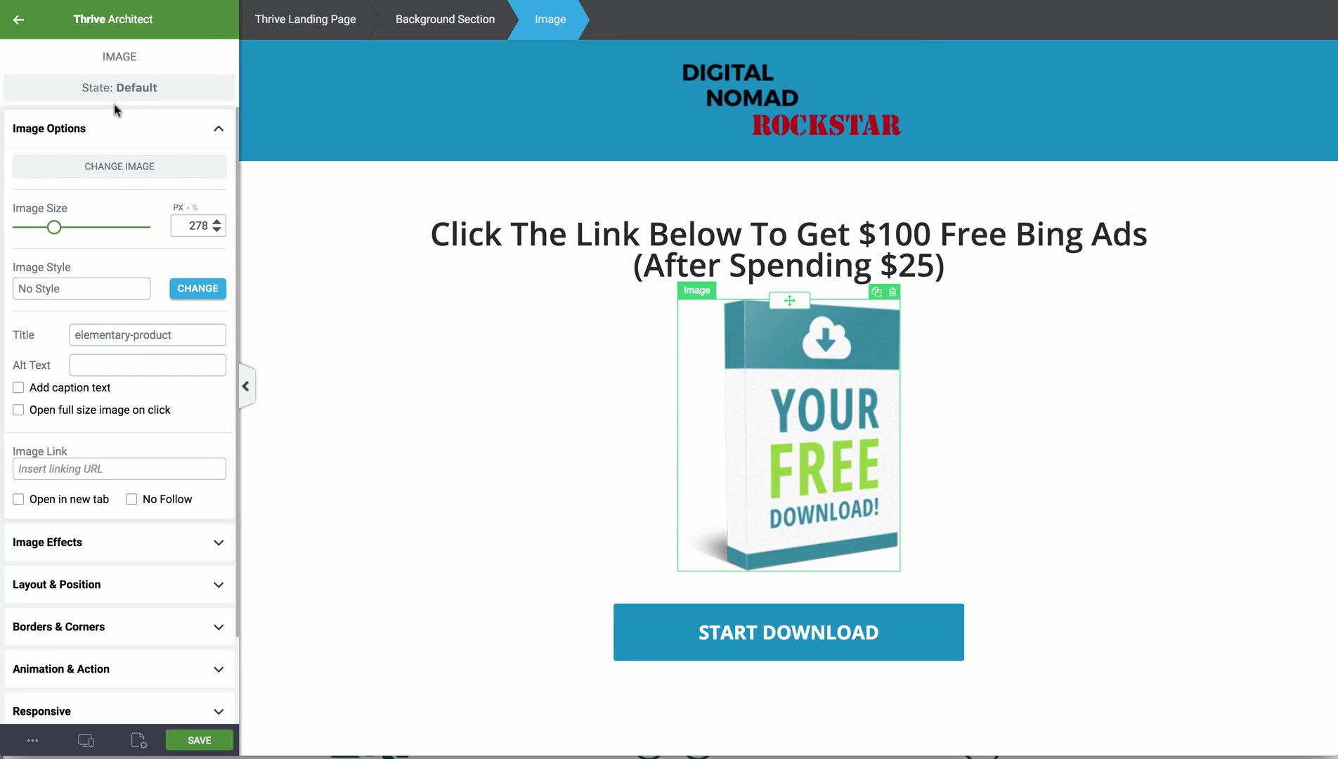
pyautogui.click(130, 167)
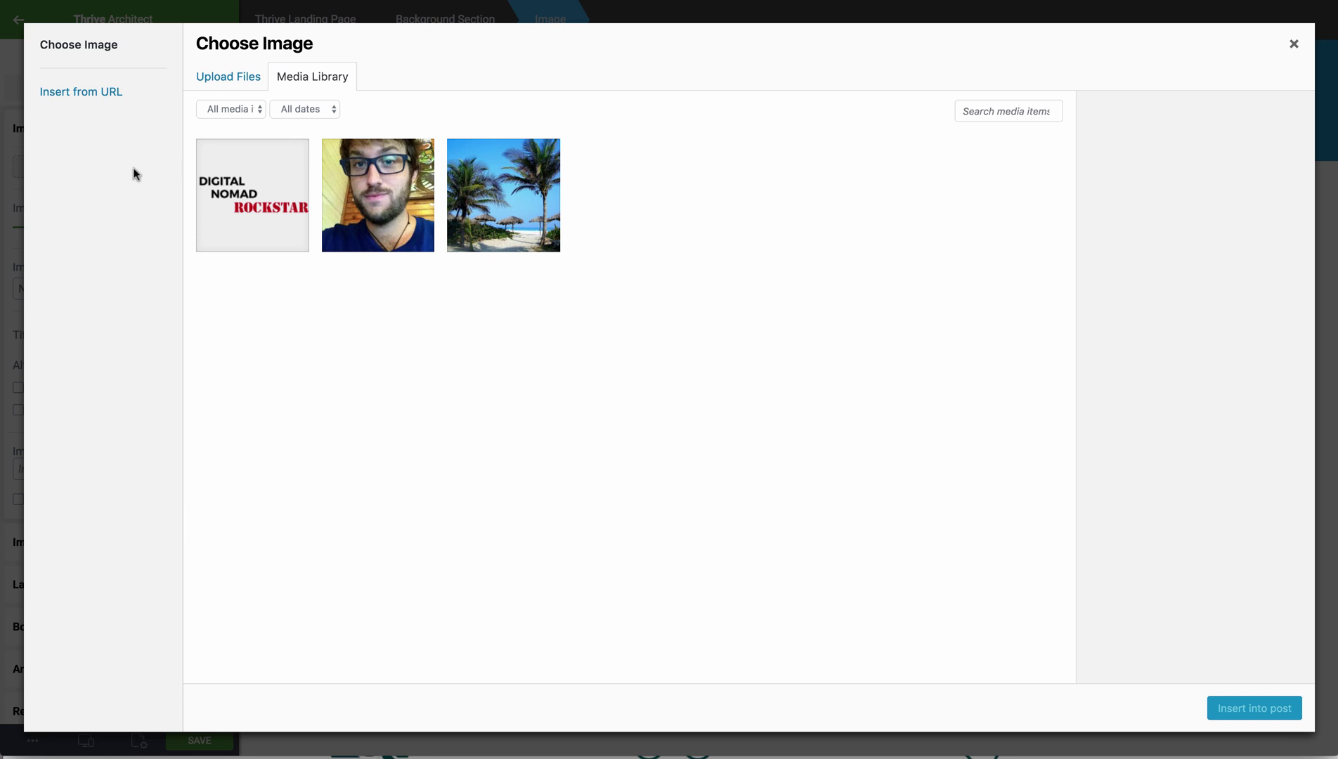
pyautogui.click(228, 77)
pyautogui.click(498, 256)
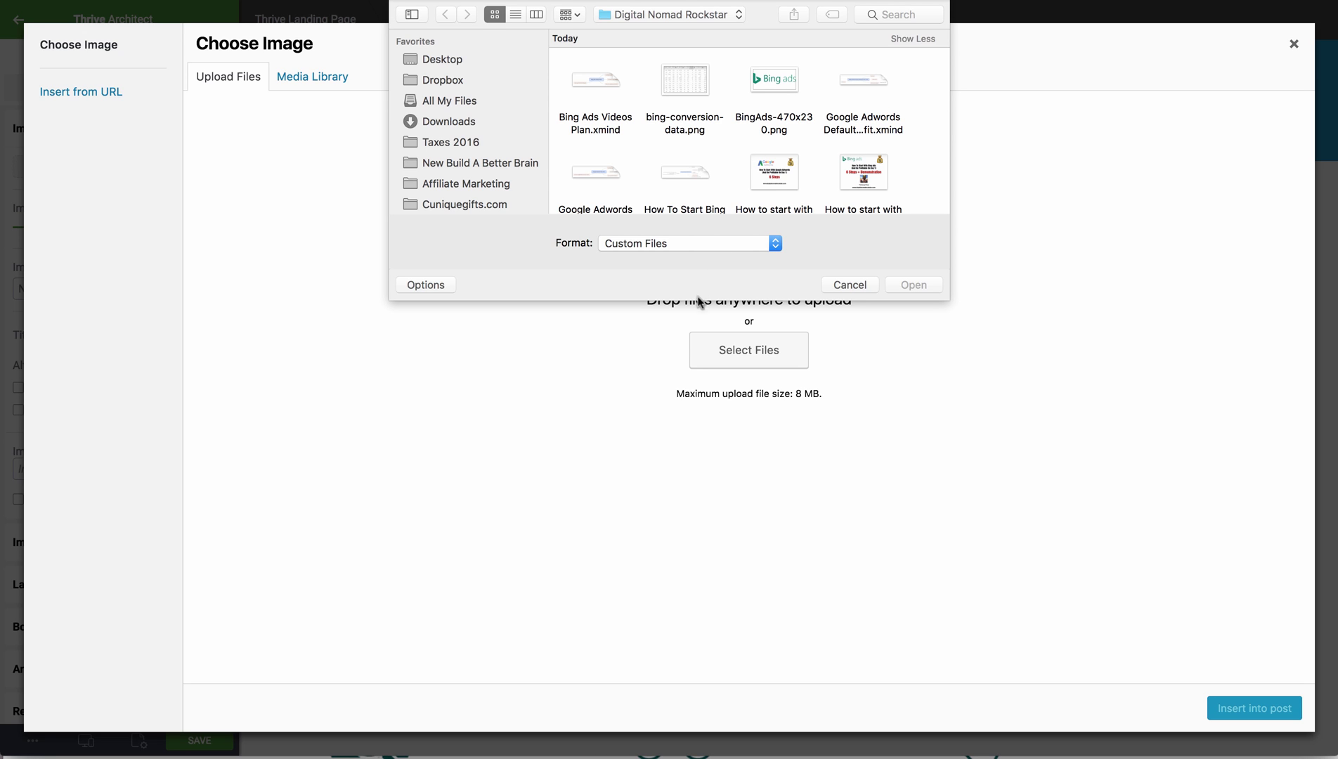
pyautogui.doubleClick(775, 81)
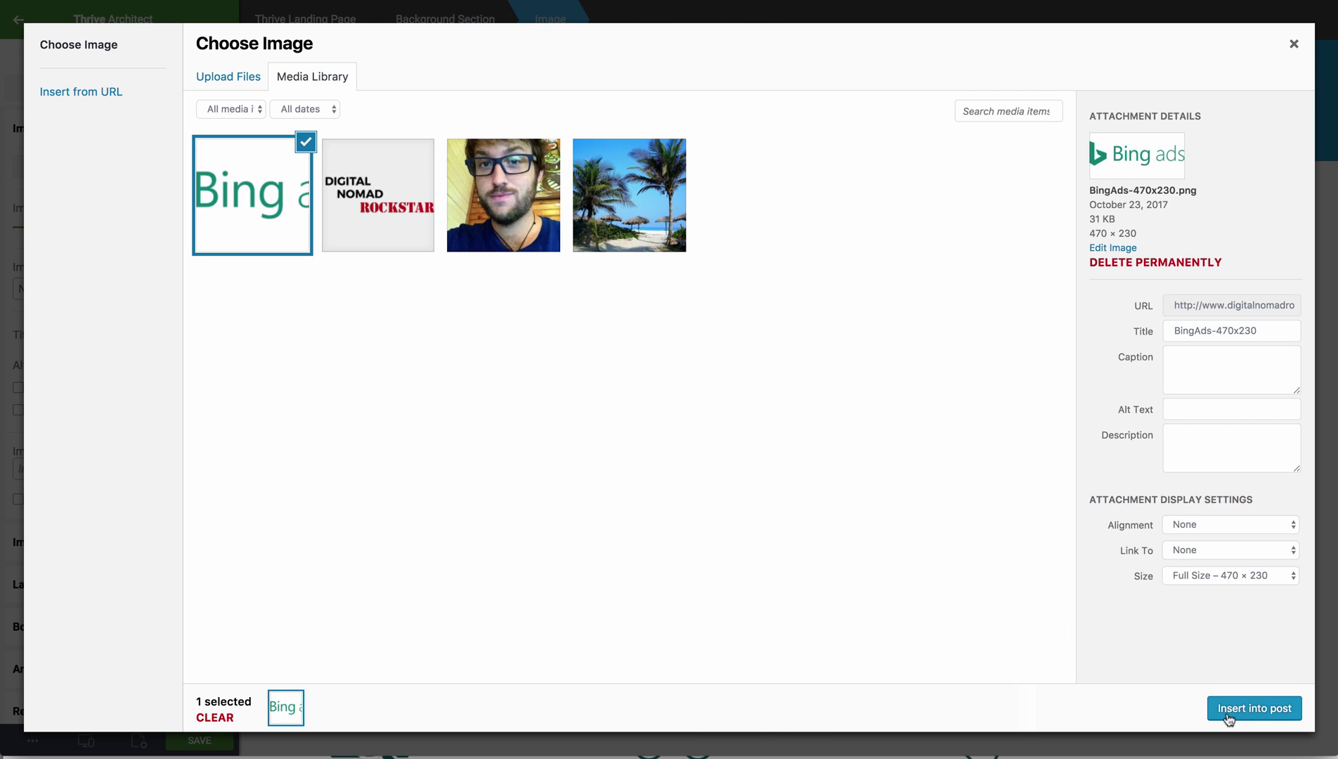
pyautogui.click(1253, 708)
pyautogui.click(511, 361)
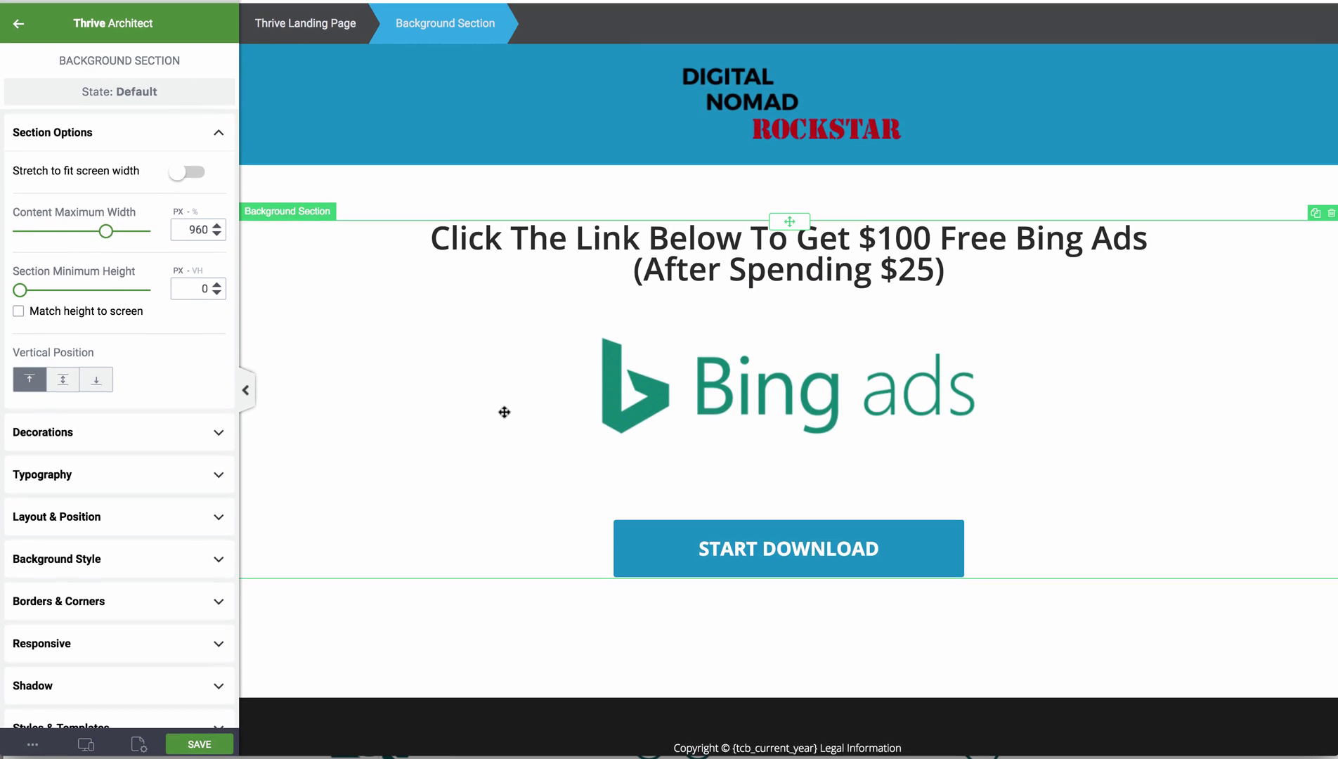
pyautogui.scroll(-1, 504, 412)
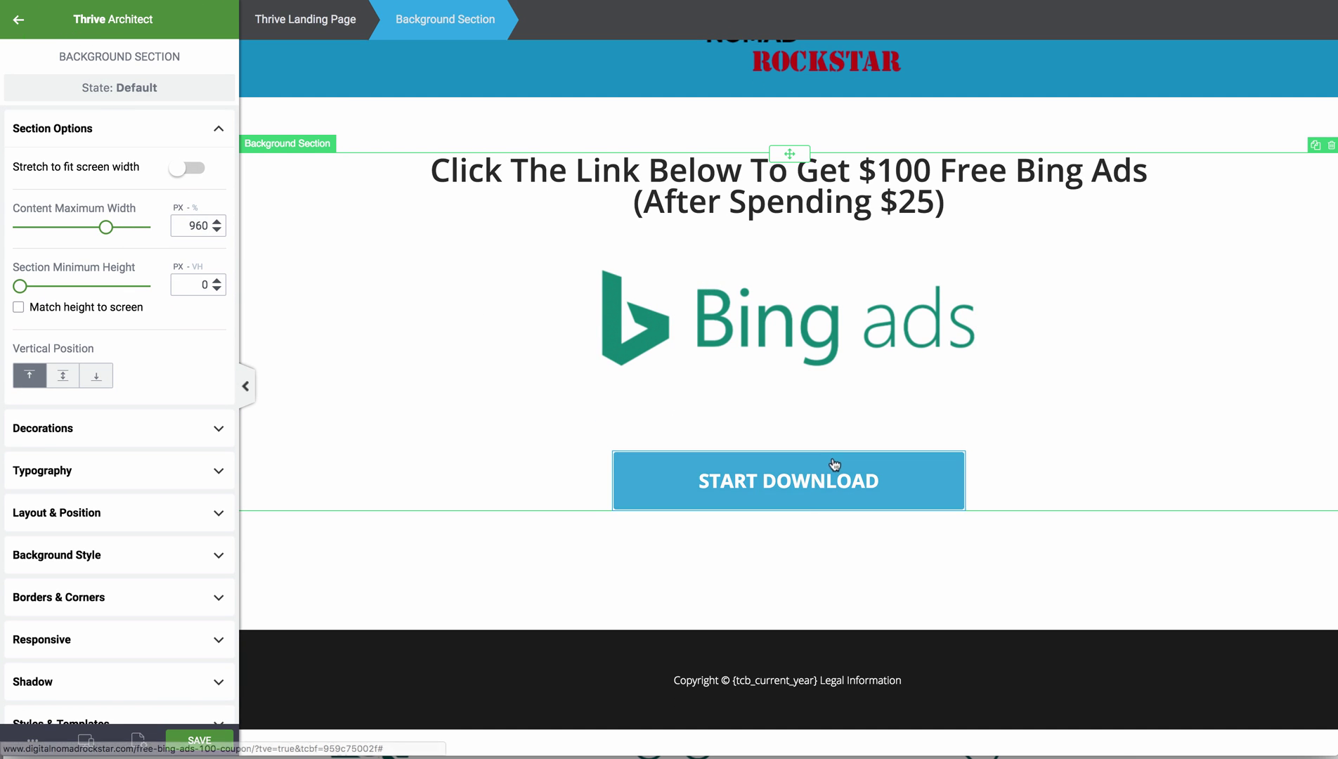
# Step: Select the START DOWNLOAD button's '#' placeholder link, then switch to the coupon search tab
pyautogui.click(784, 478)
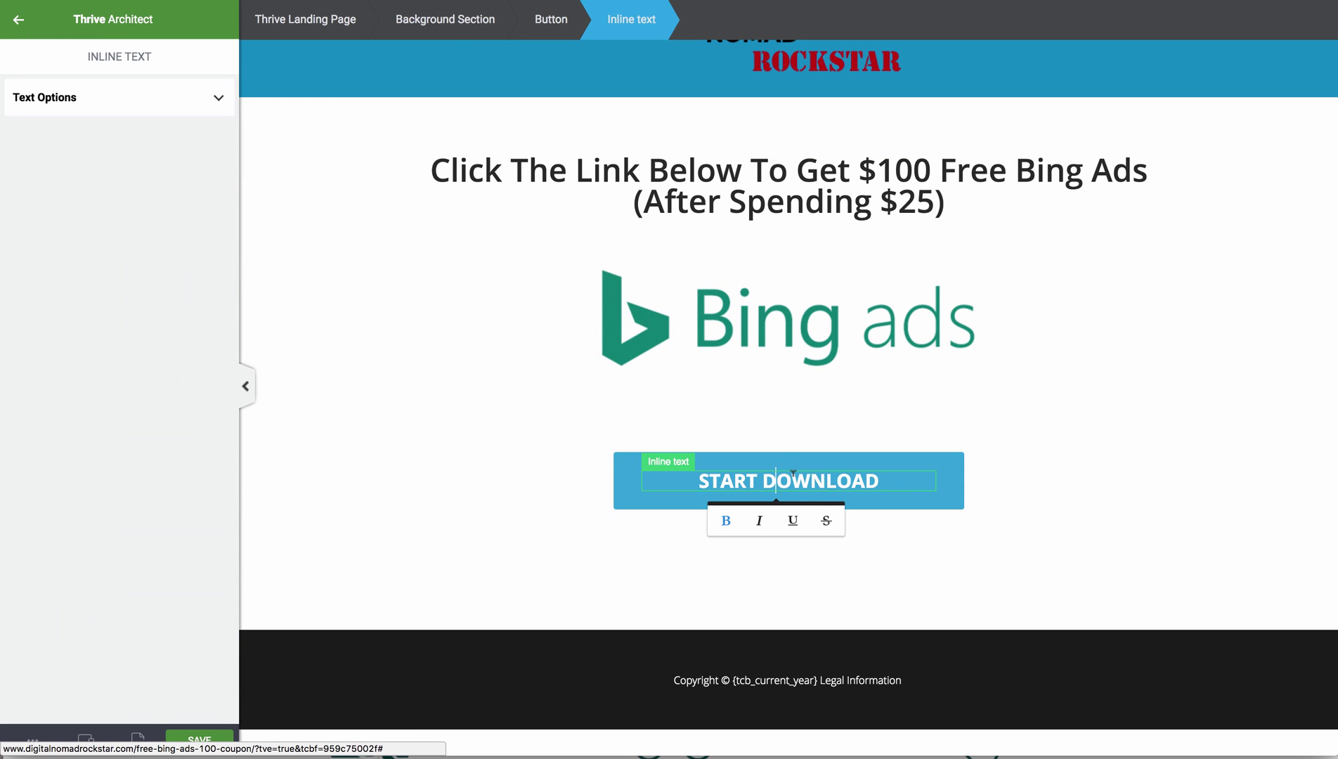
pyautogui.click(904, 463)
pyautogui.scroll(-3, 56, 446)
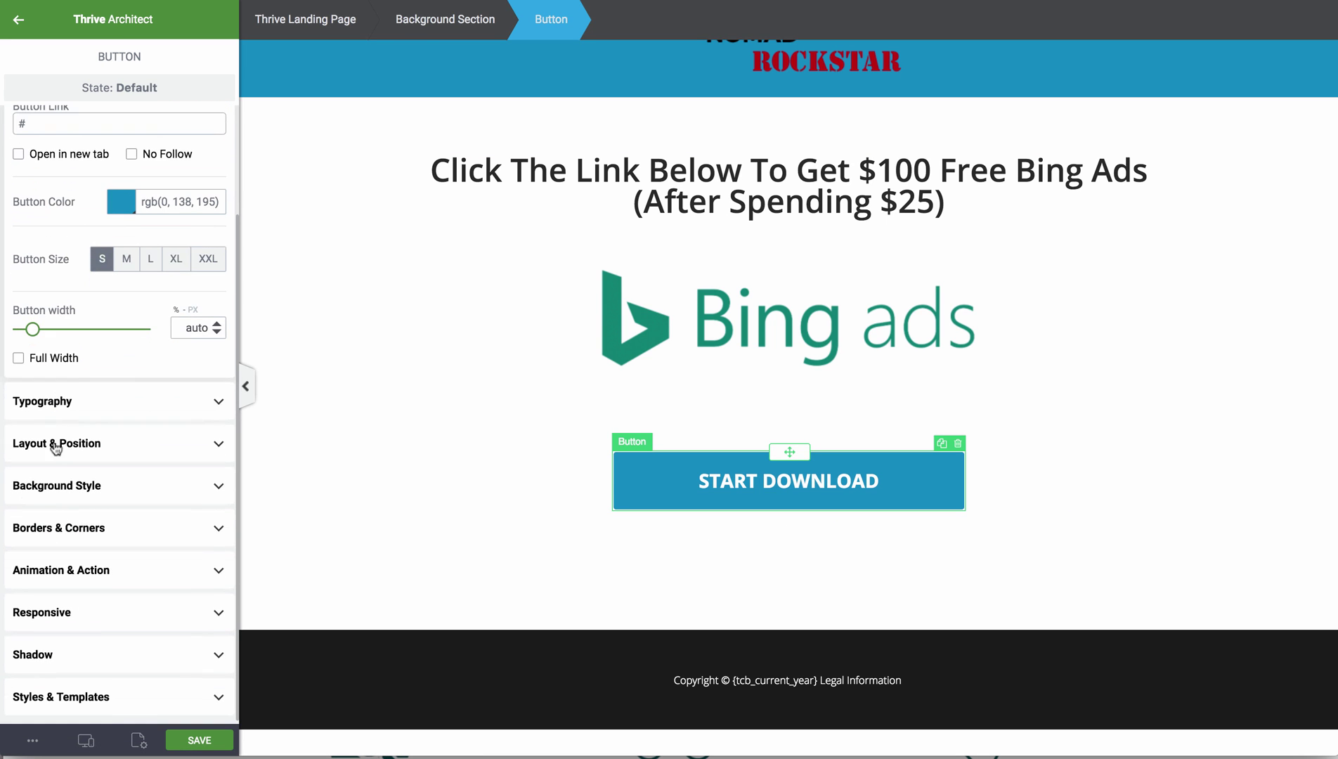
pyautogui.scroll(3, 88, 614)
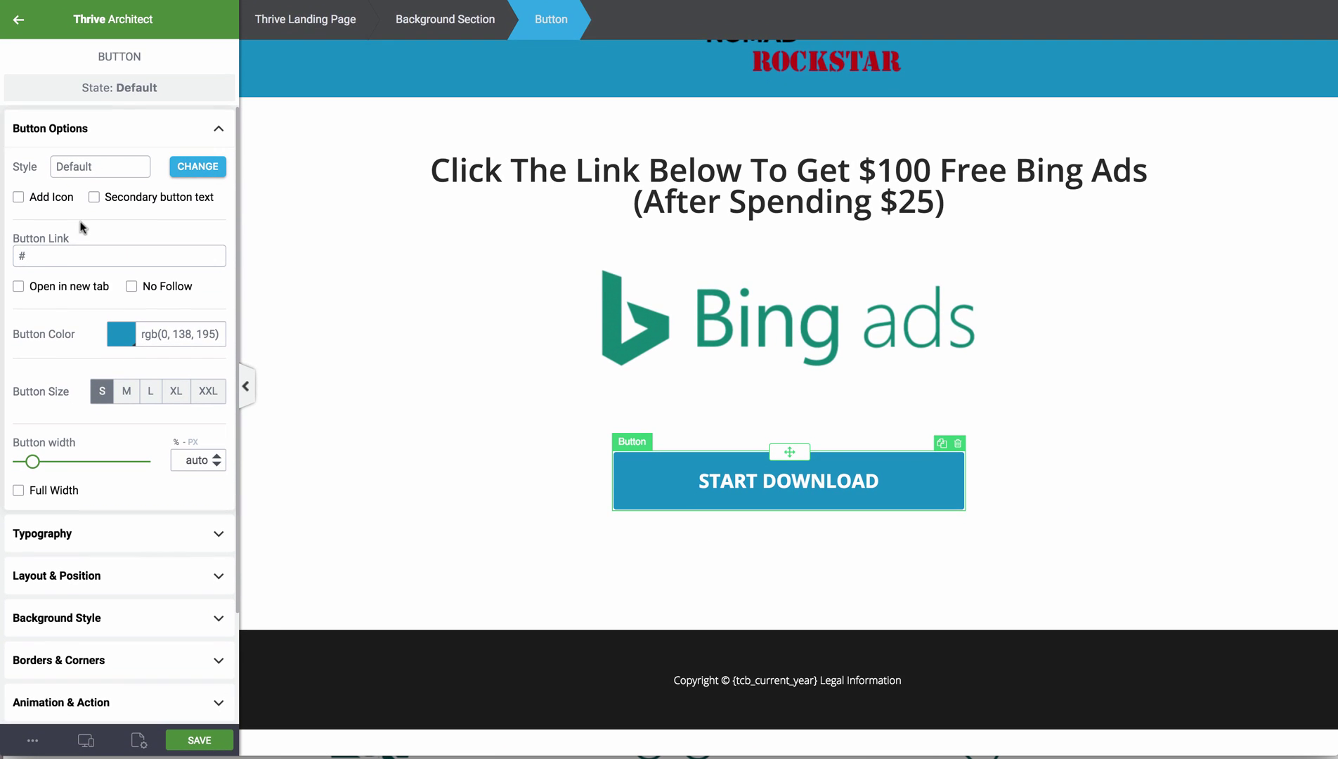
pyautogui.doubleClick(54, 255)
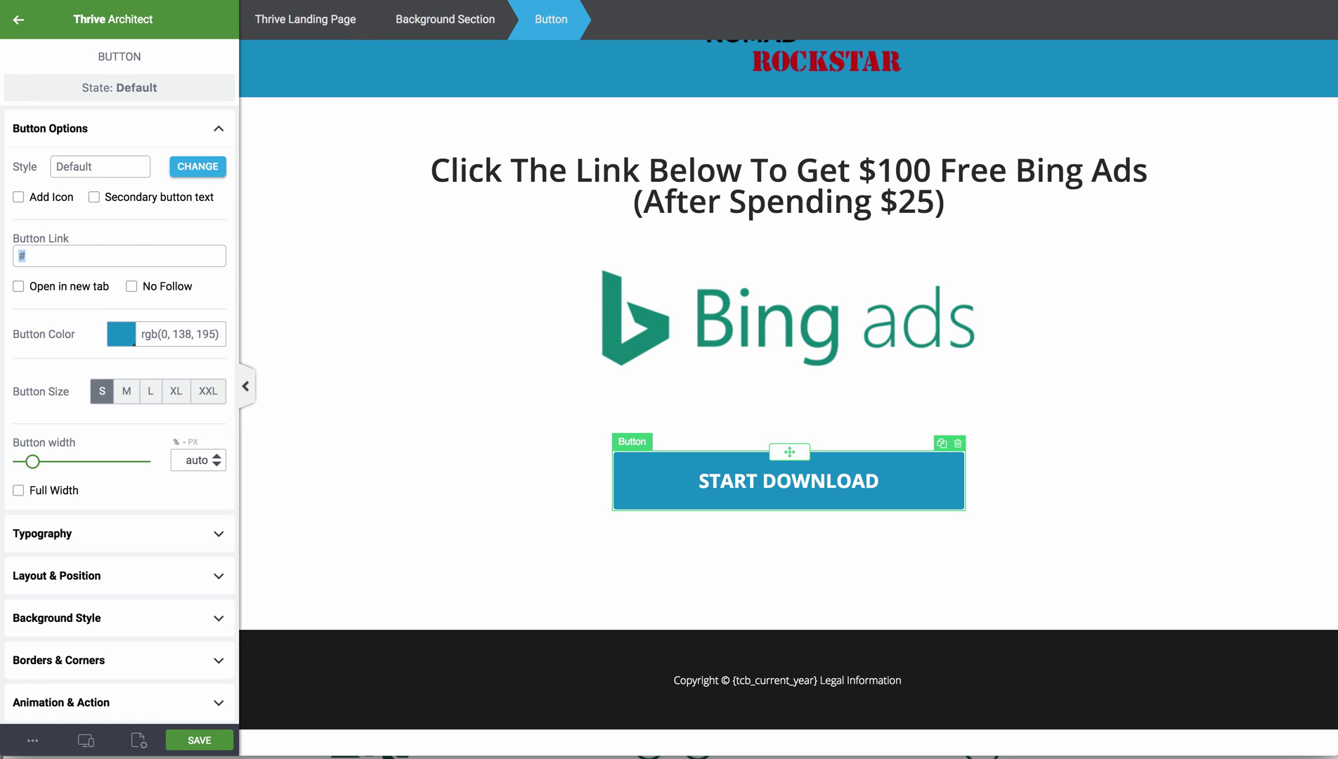
pyautogui.hotkey('ctrl', 'Tab')
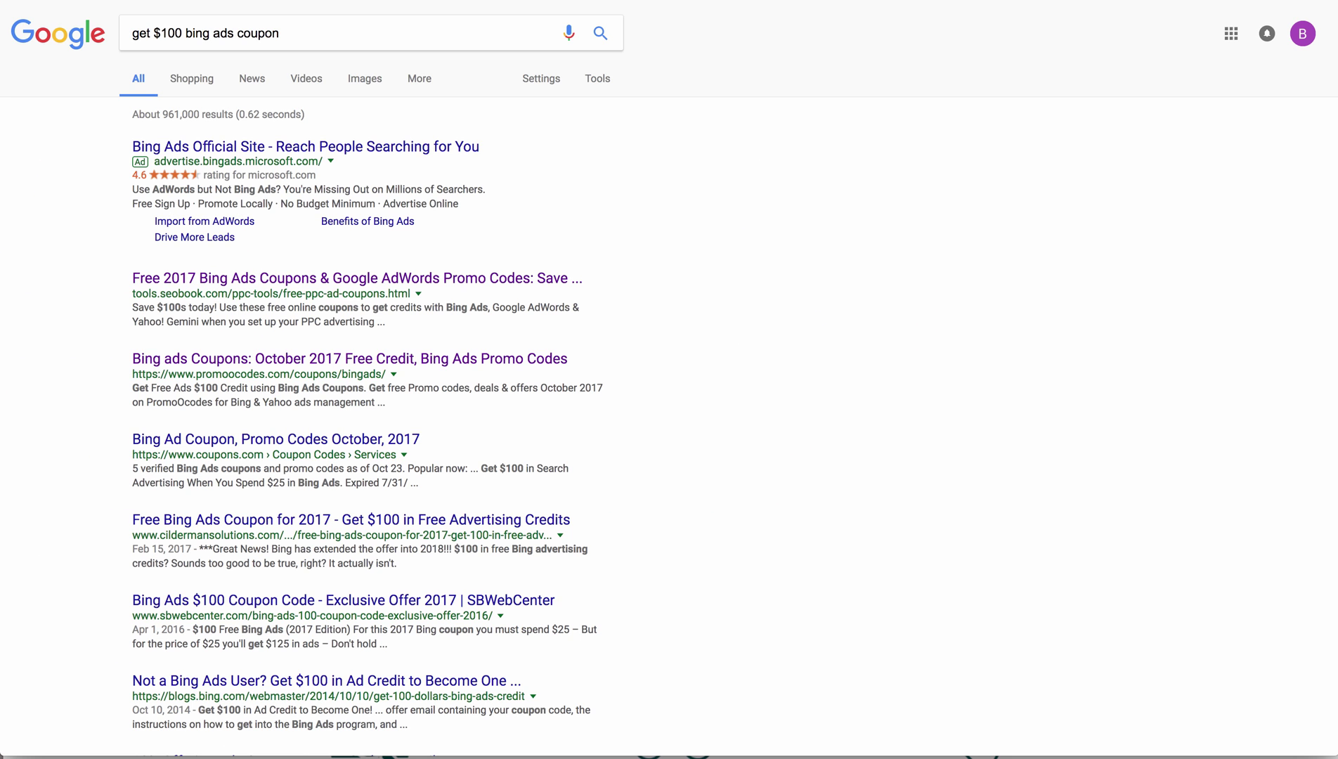
# Step: Load digitalnomadrockstar.com/bingadsfree in a new tab to check the redirect
pyautogui.hotkey('ctrl', 'Tab')
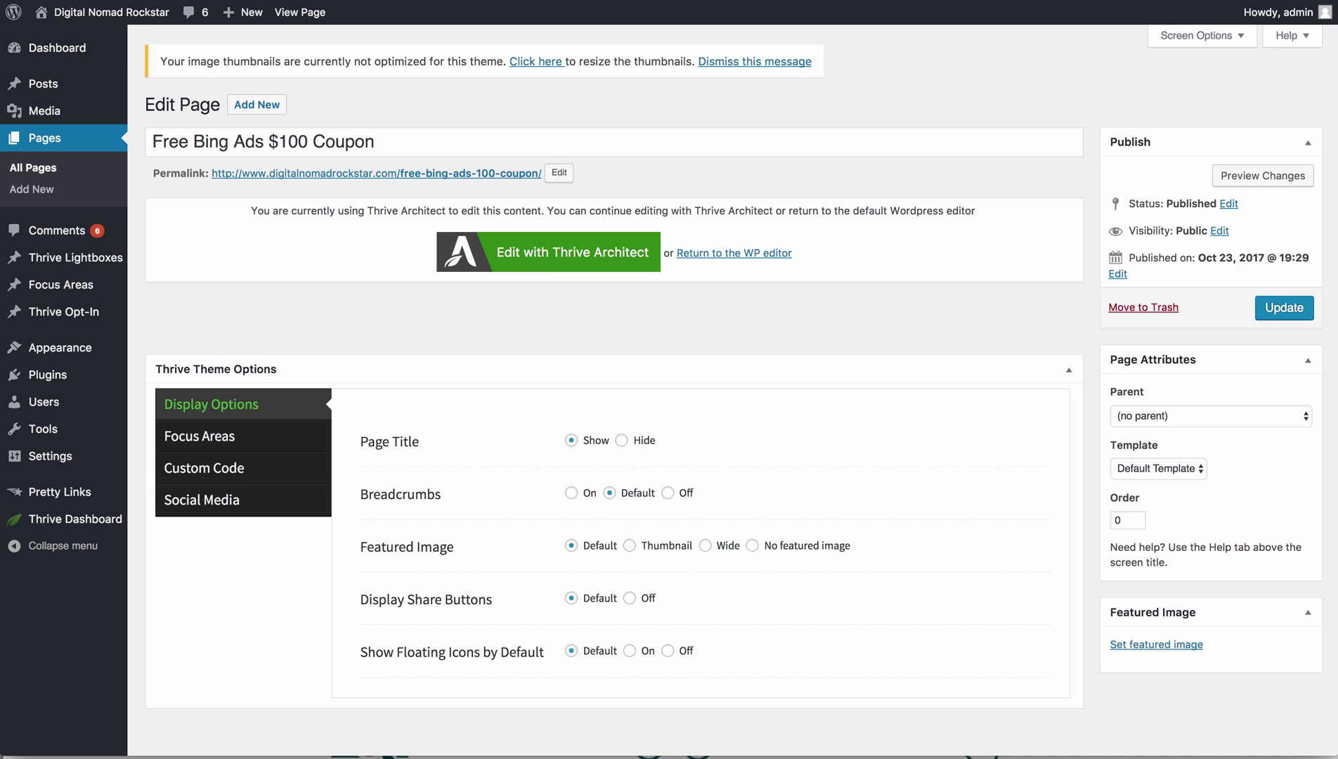
pyautogui.hotkey('ctrl', 'Tab')
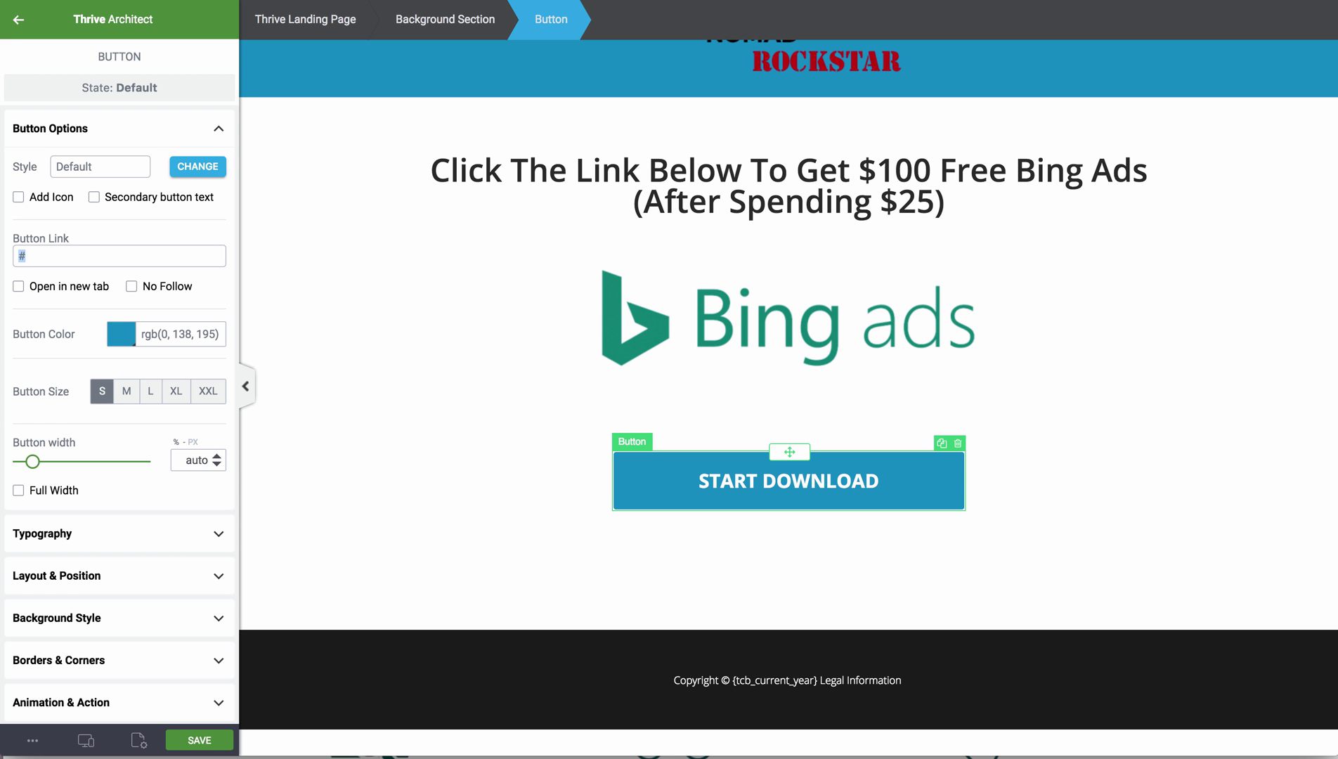
pyautogui.hotkey('ctrl', 't')
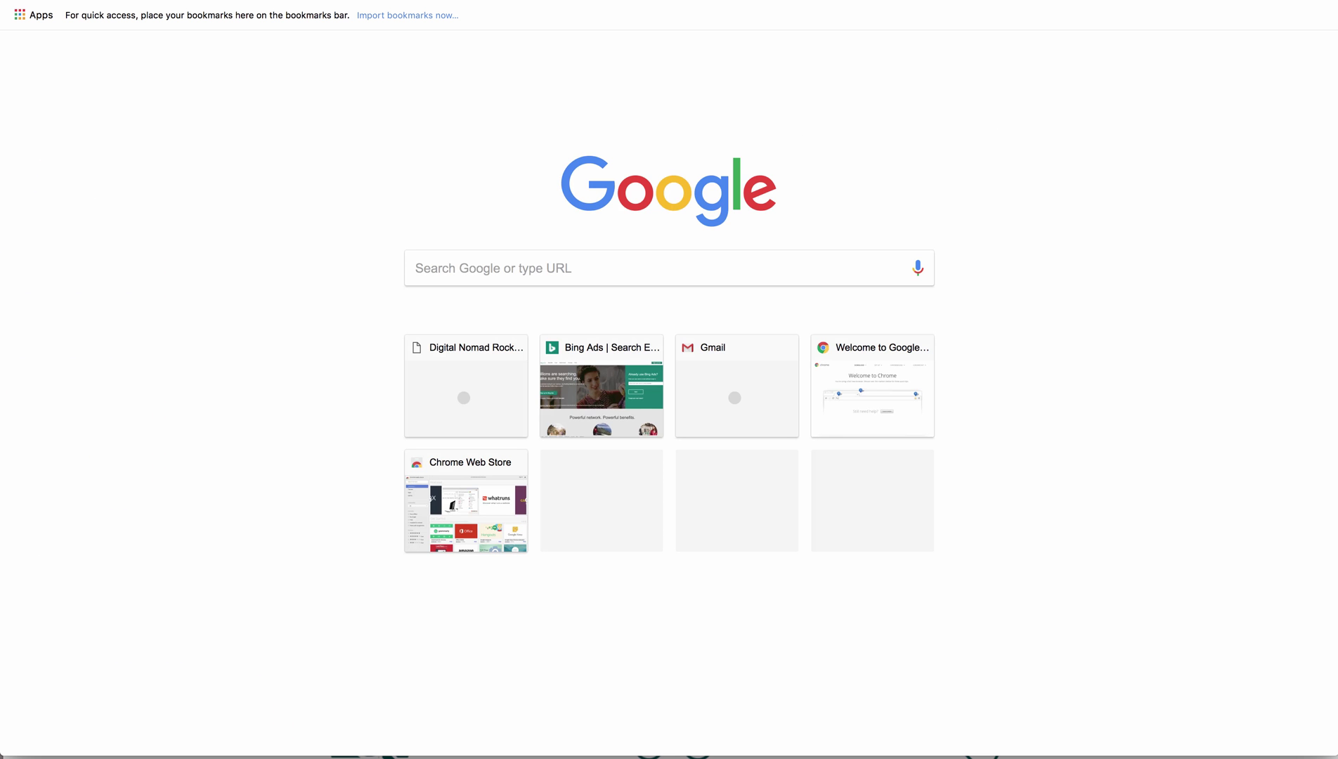
pyautogui.click(601, 387)
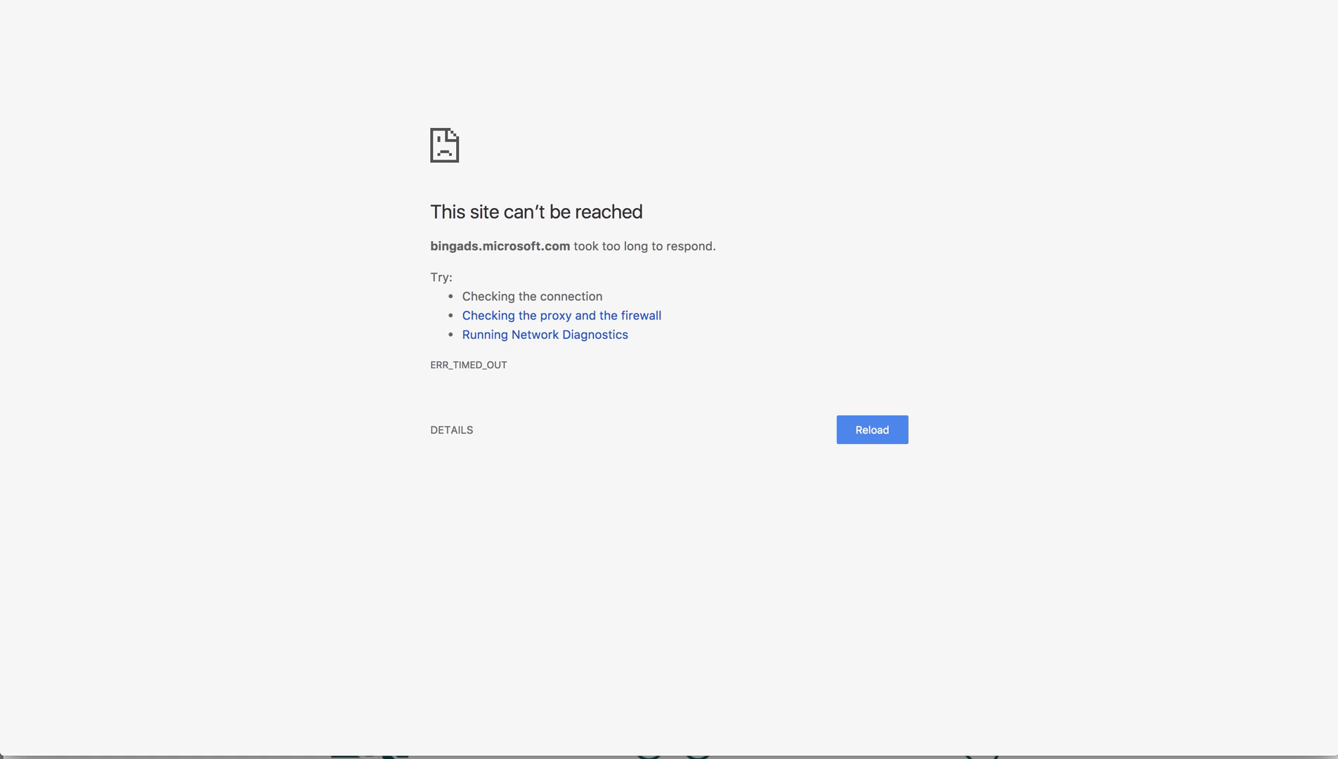
pyautogui.hotkey('ctrl', 't')
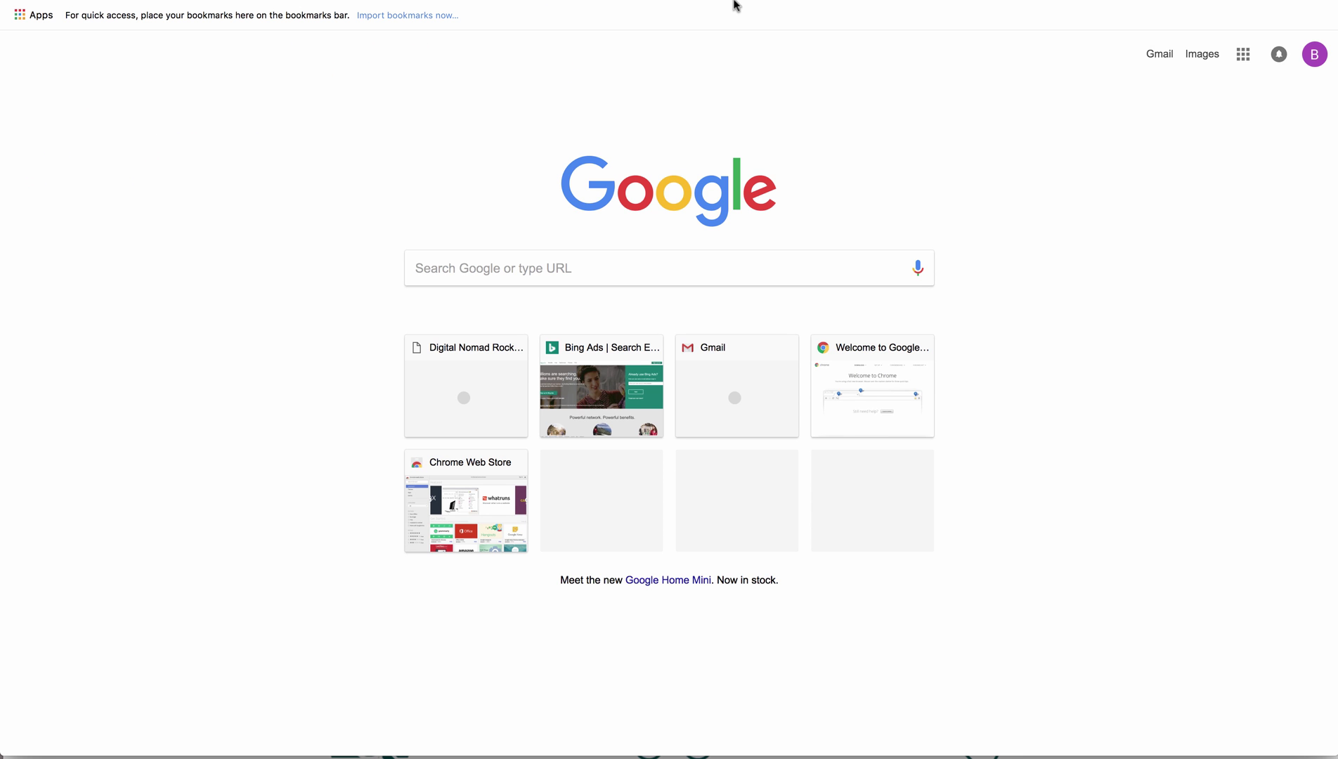
pyautogui.write('digital')
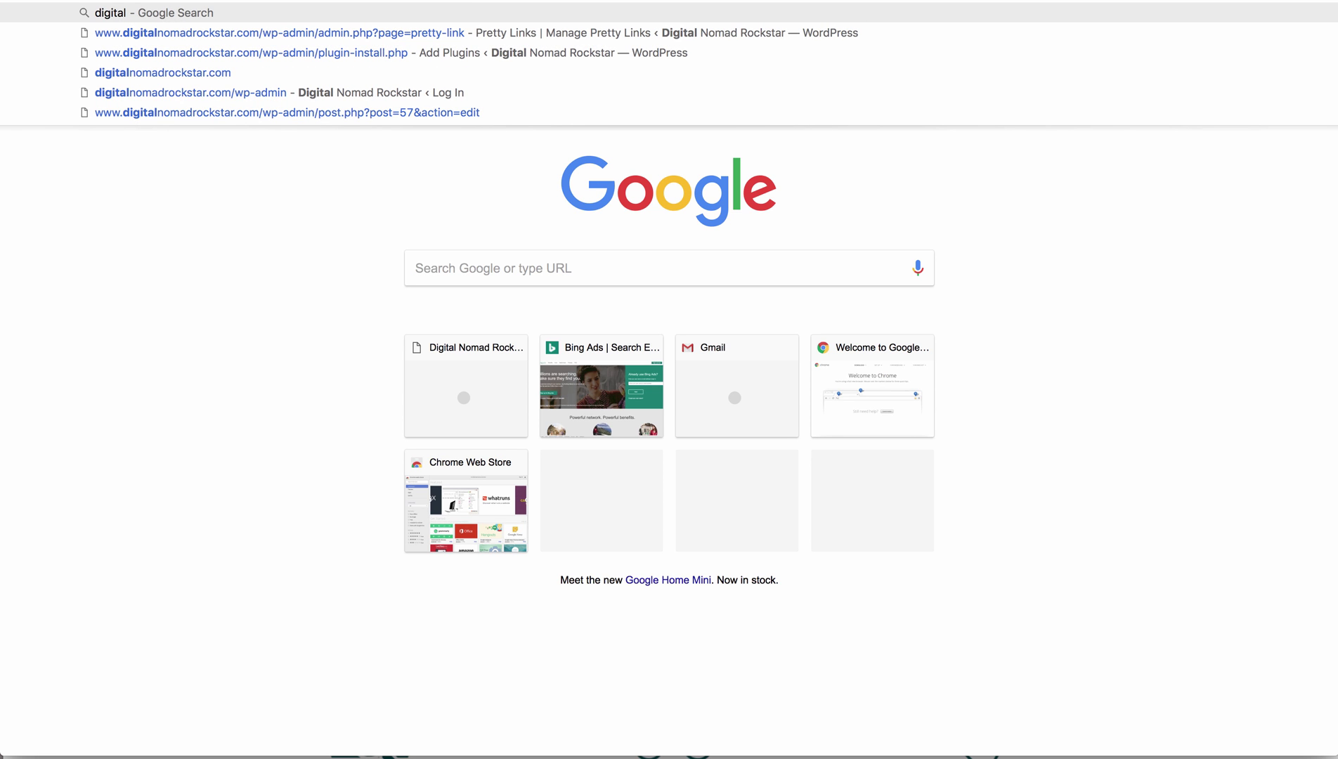
pyautogui.write('nomad')
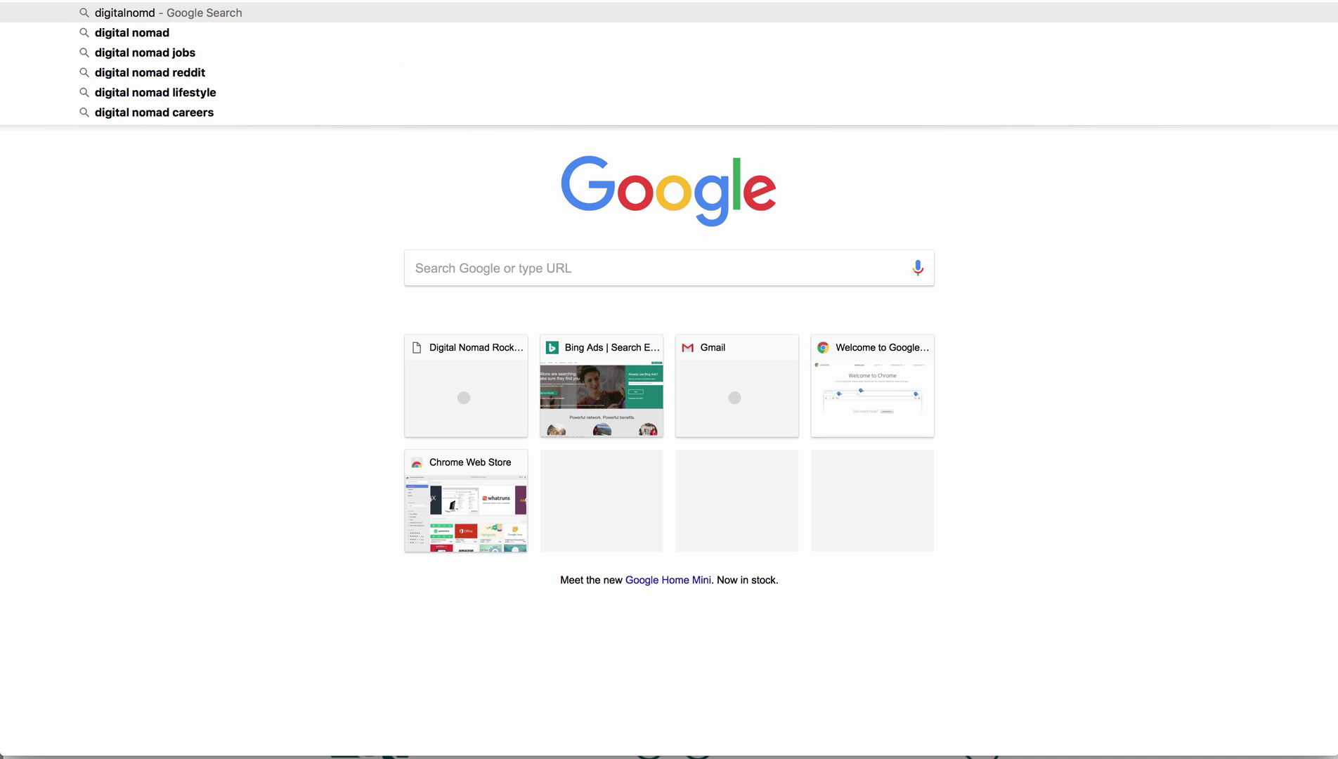
pyautogui.write('rockstar.com')
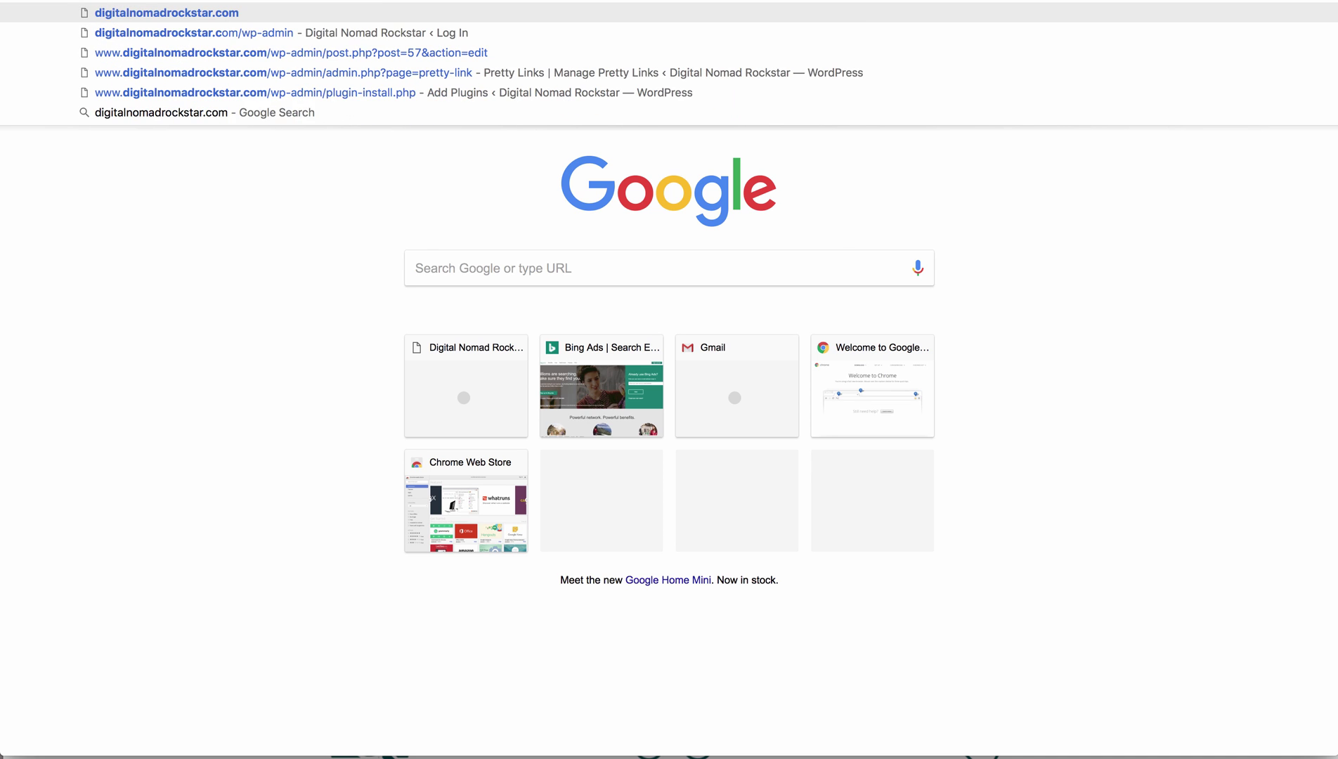
pyautogui.write('/bingads')
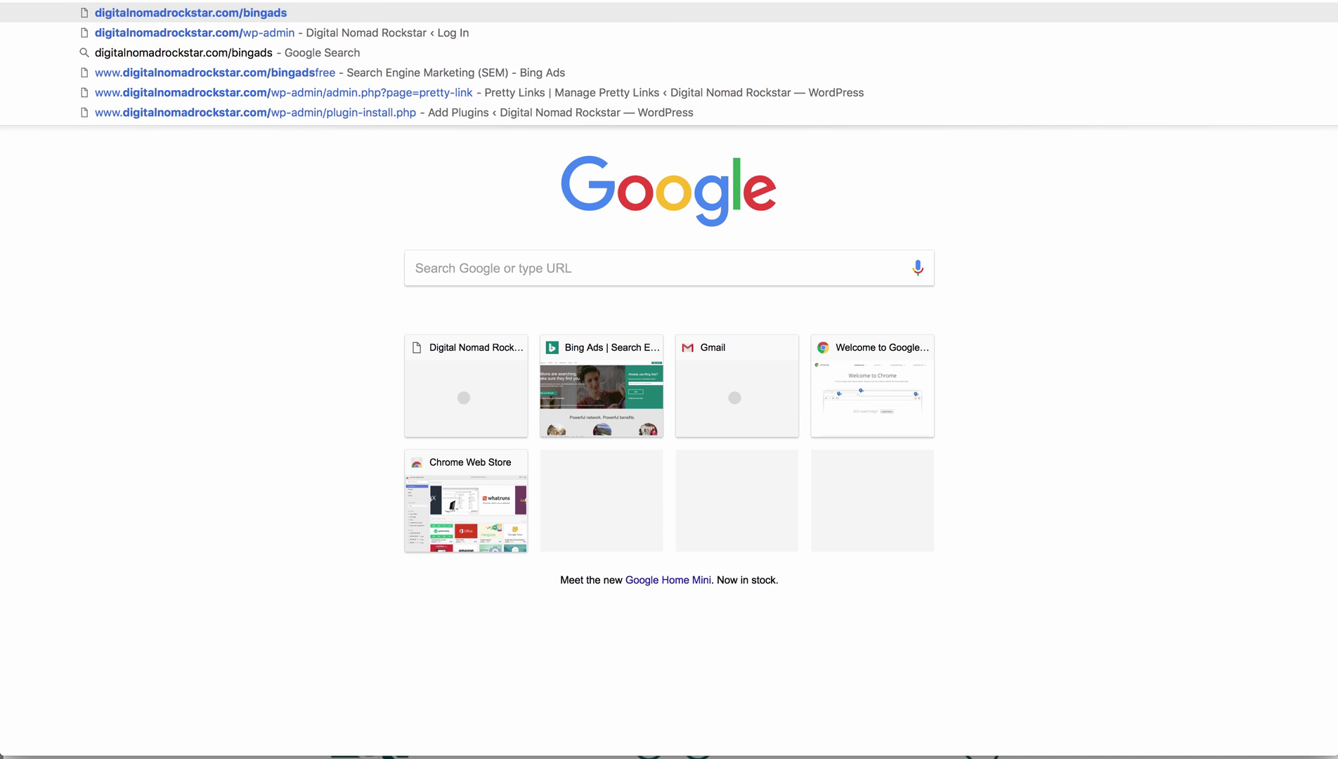
pyautogui.write('free')
pyautogui.press('Return')
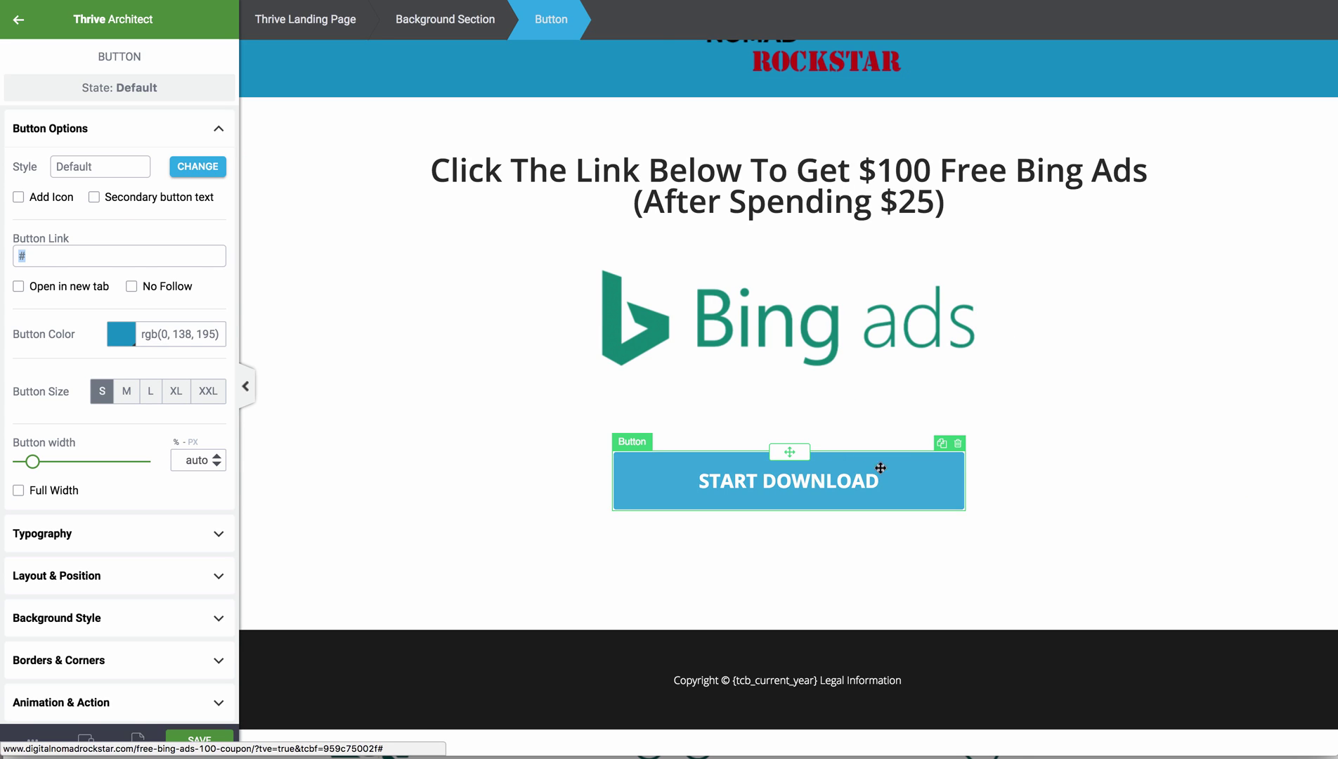
# Step: Link the START DOWNLOAD button and the Bing ads logo to digitalnomadrockstar.com/bingadsfree and save
pyautogui.write('digitalnomadrockstar.com/bingadsfree')
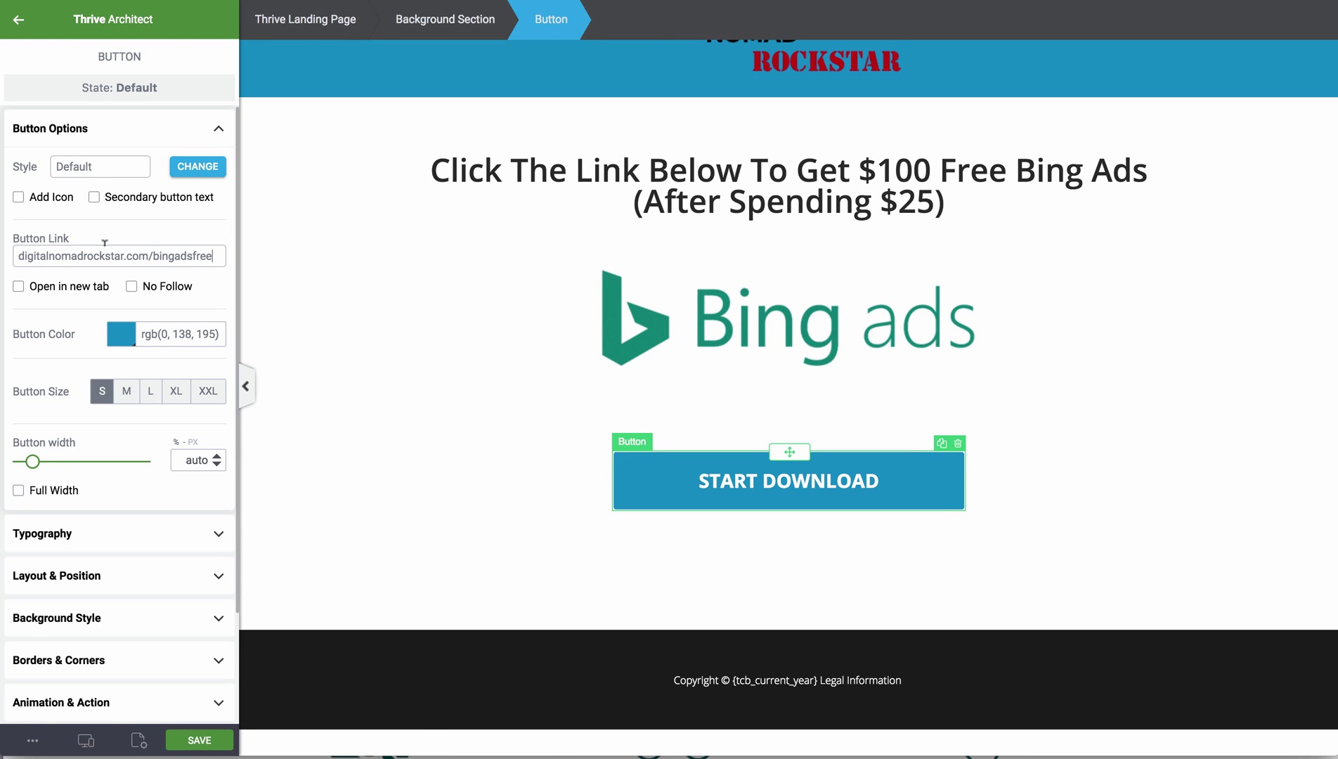
pyautogui.click(346, 230)
pyautogui.click(776, 350)
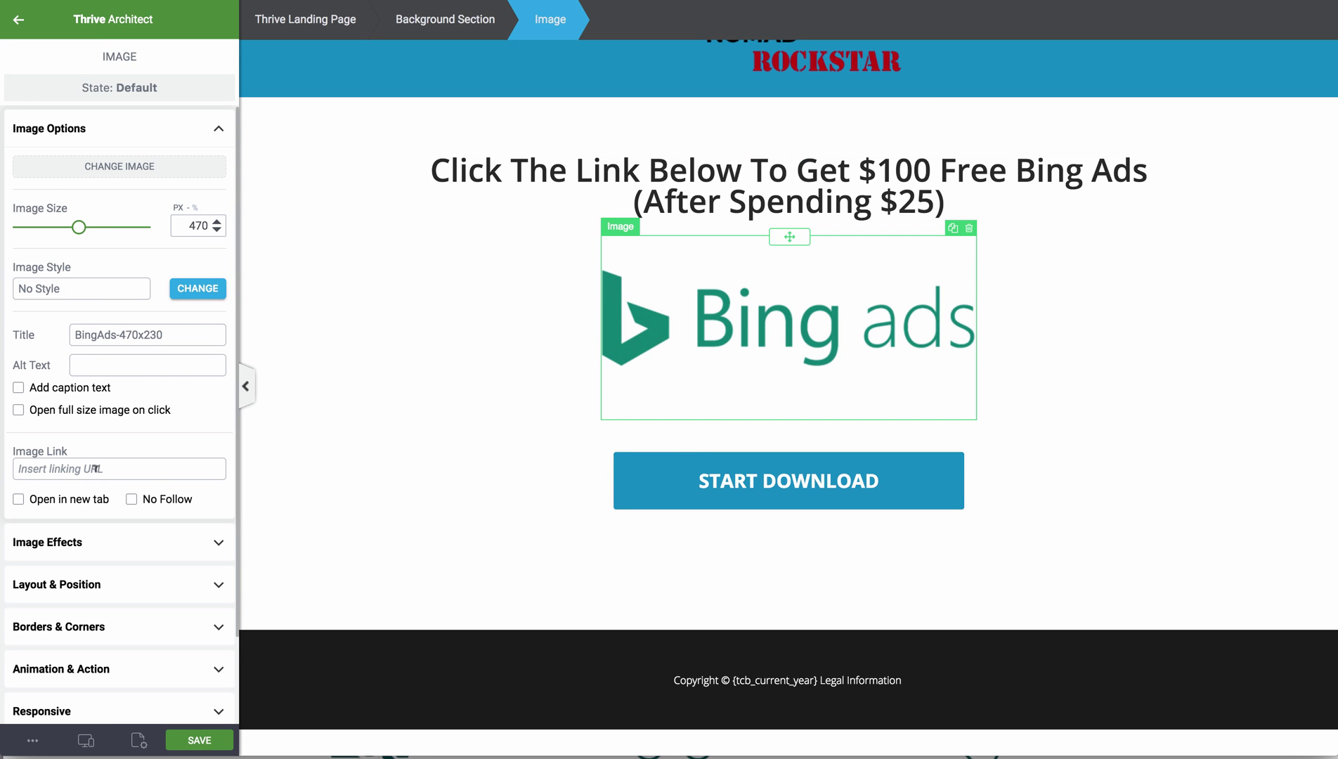
pyautogui.write('digitalnomadrockstar.com/bingadsfree')
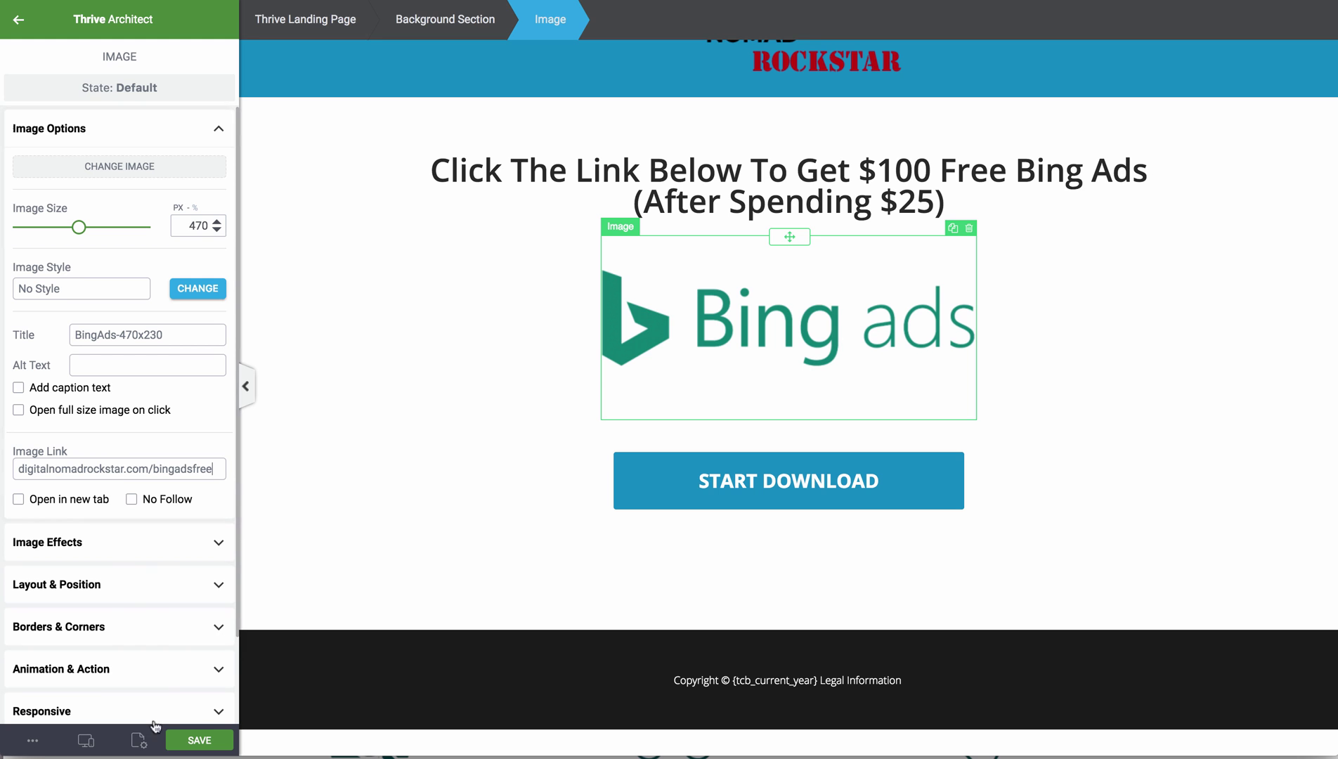
pyautogui.click(199, 741)
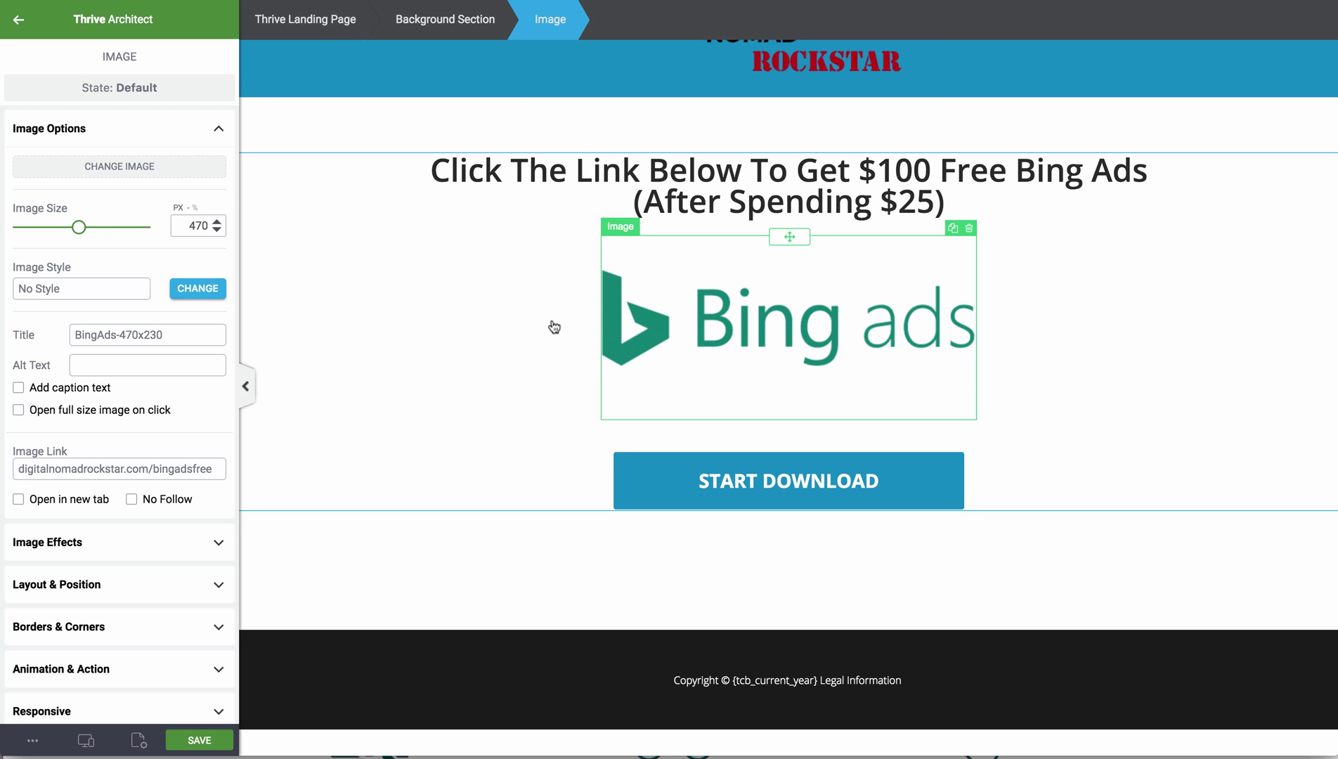
pyautogui.click(382, 194)
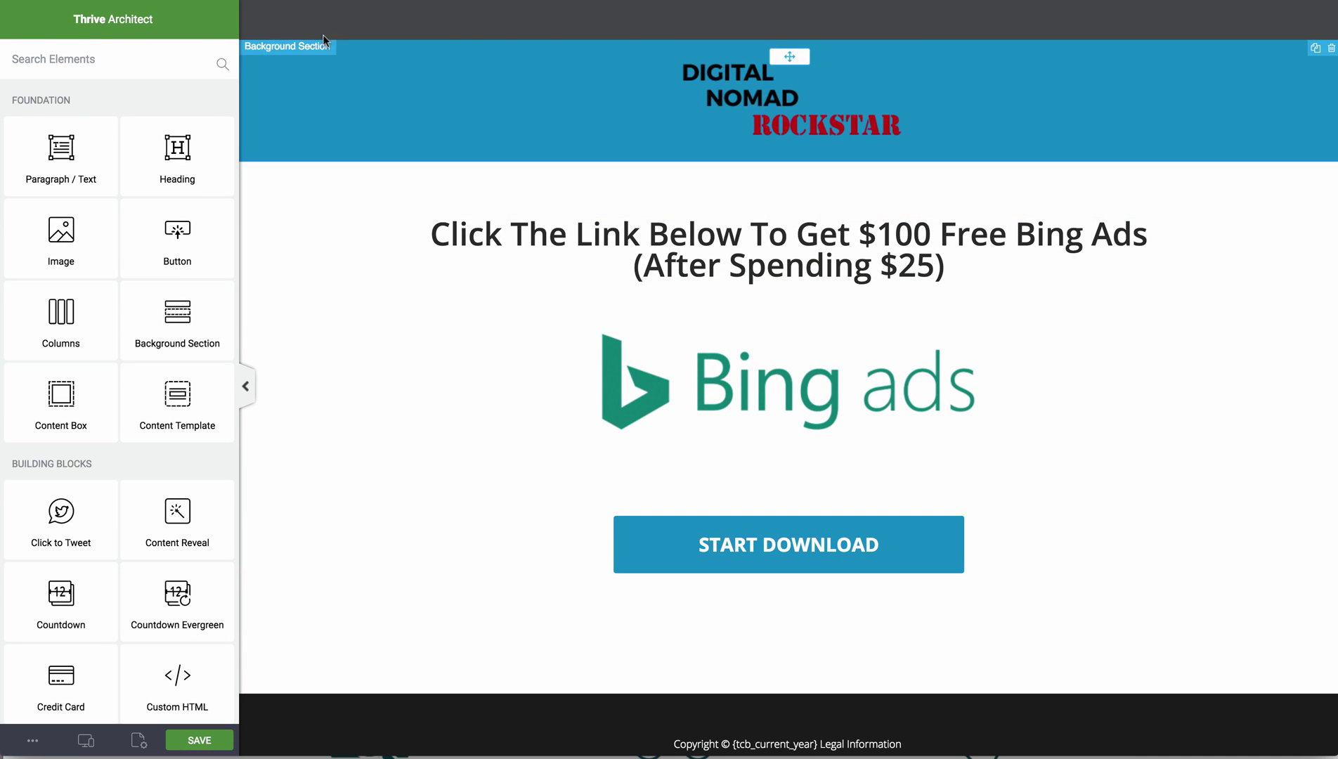
pyautogui.click(33, 744)
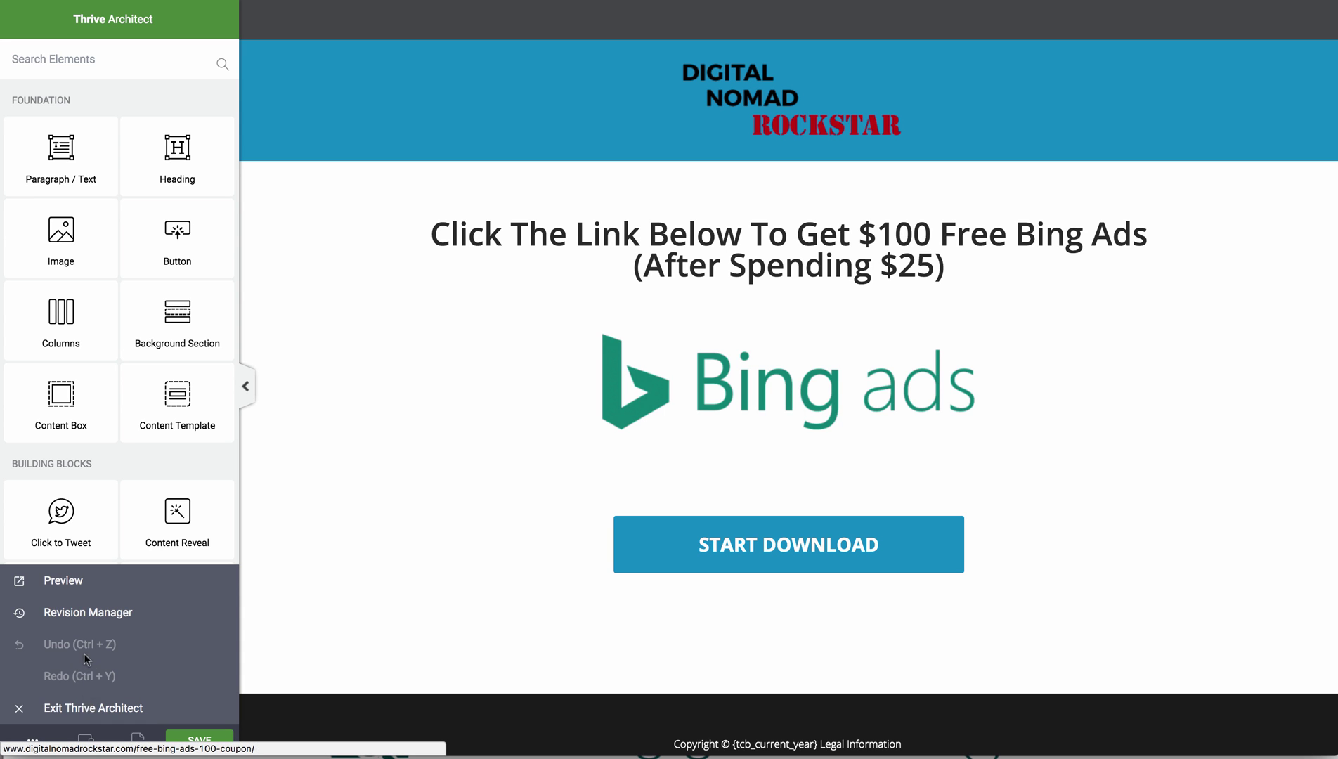
pyautogui.click(108, 742)
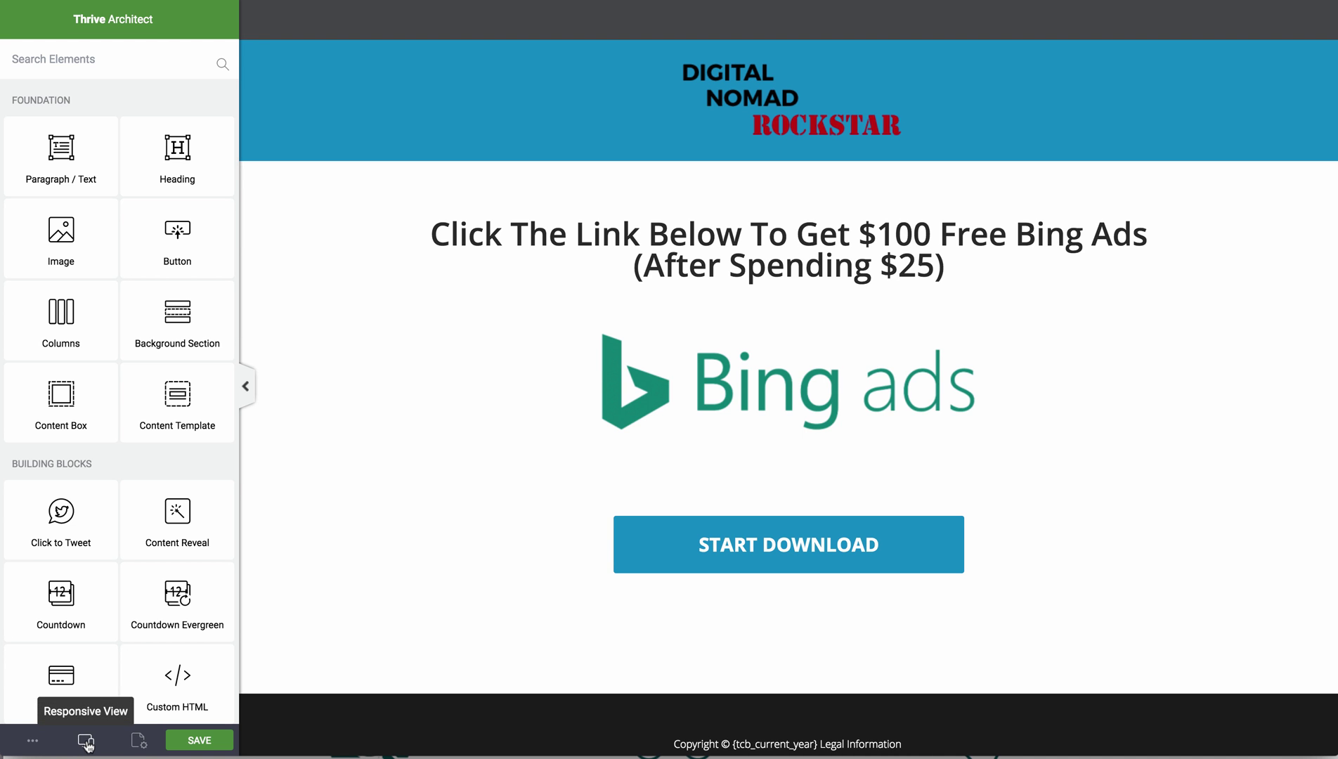
pyautogui.click(33, 740)
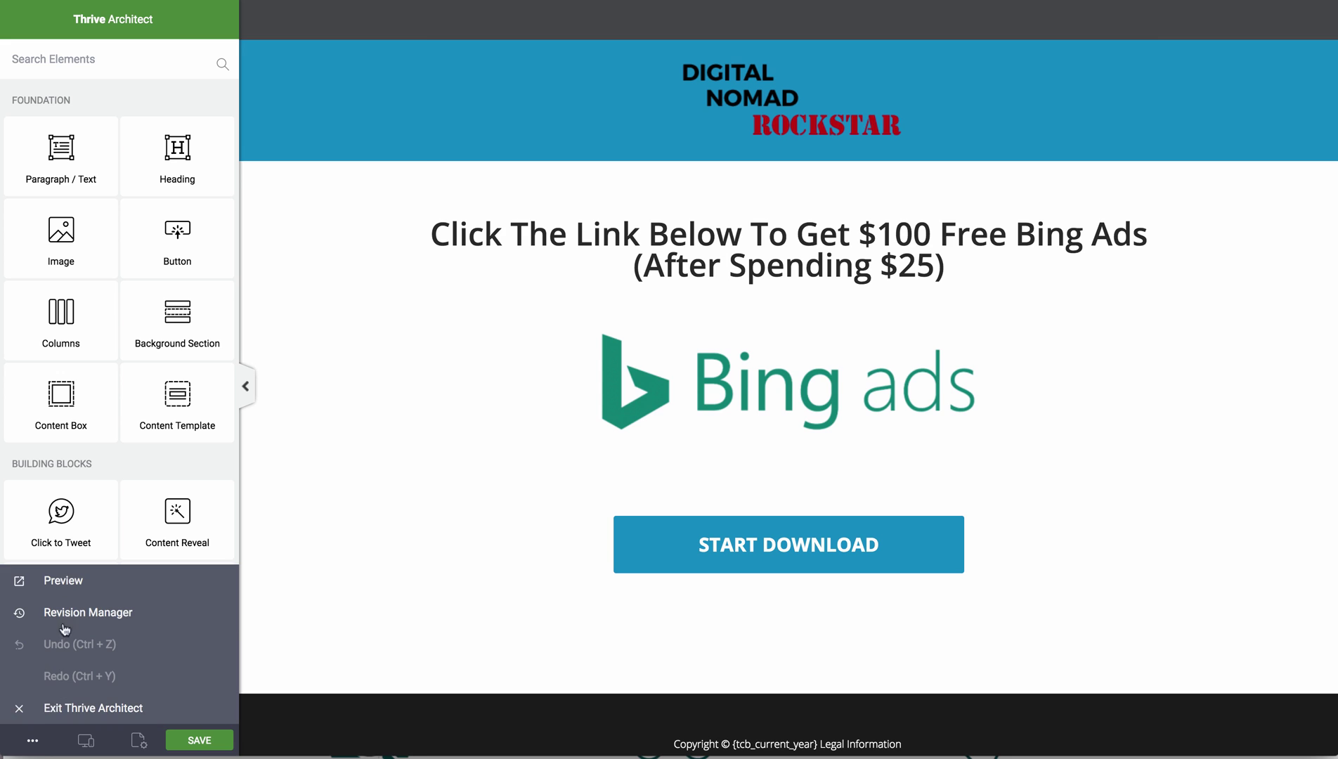
pyautogui.click(64, 581)
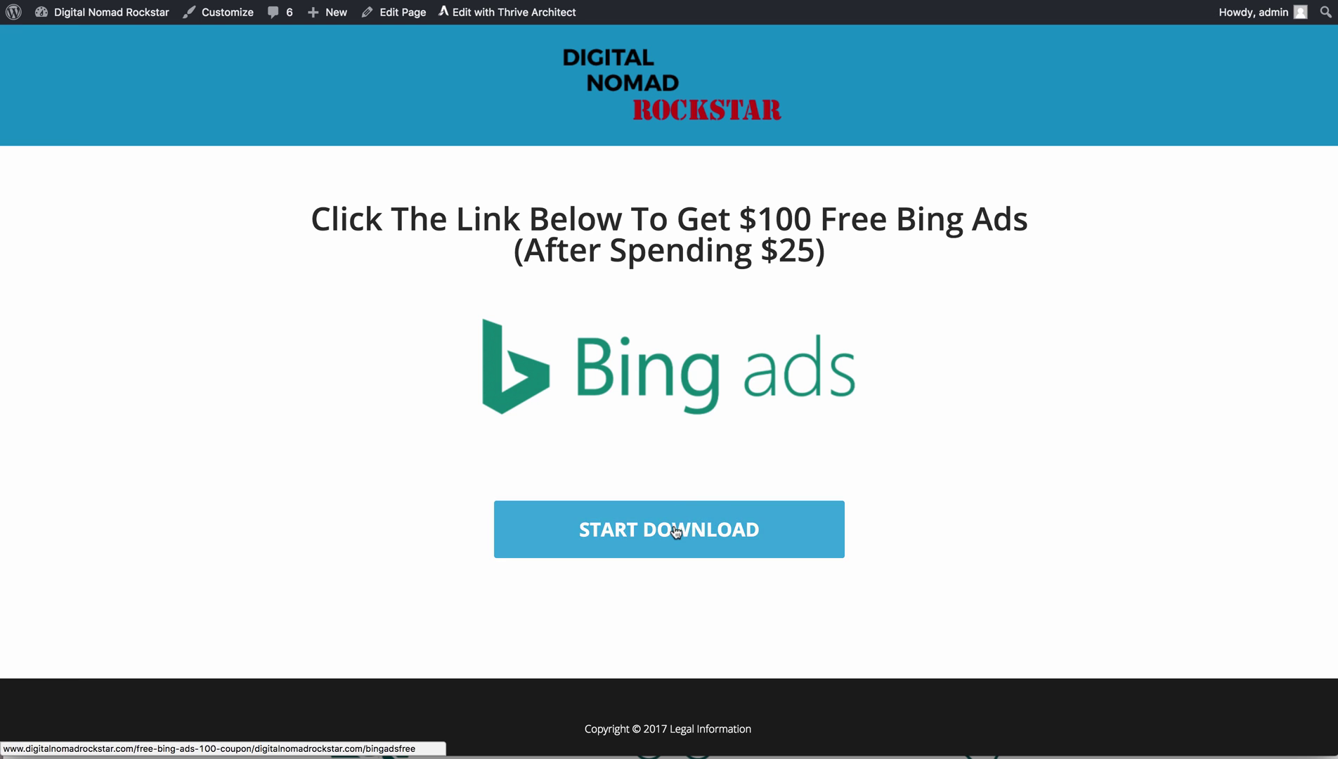
pyautogui.scroll(3, 637, 194)
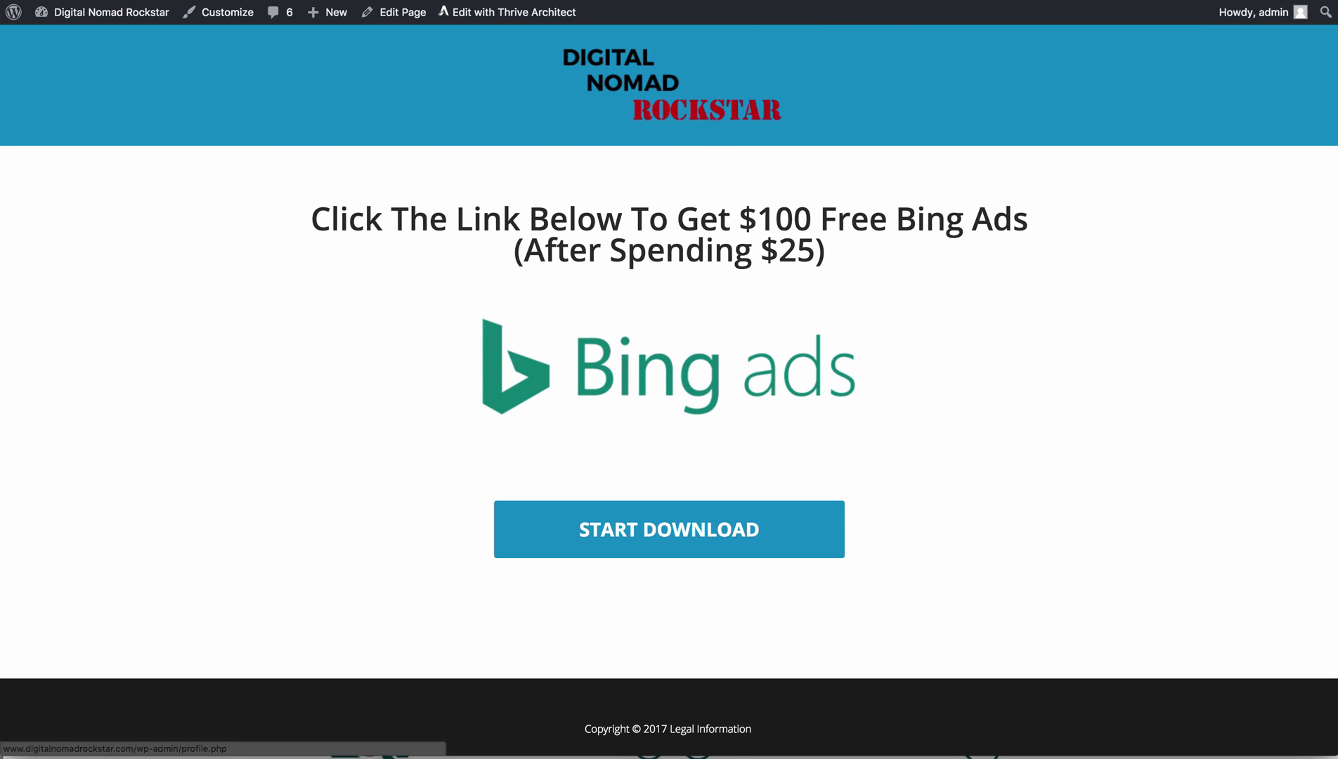
pyautogui.hotkey('ctrl', 'w')
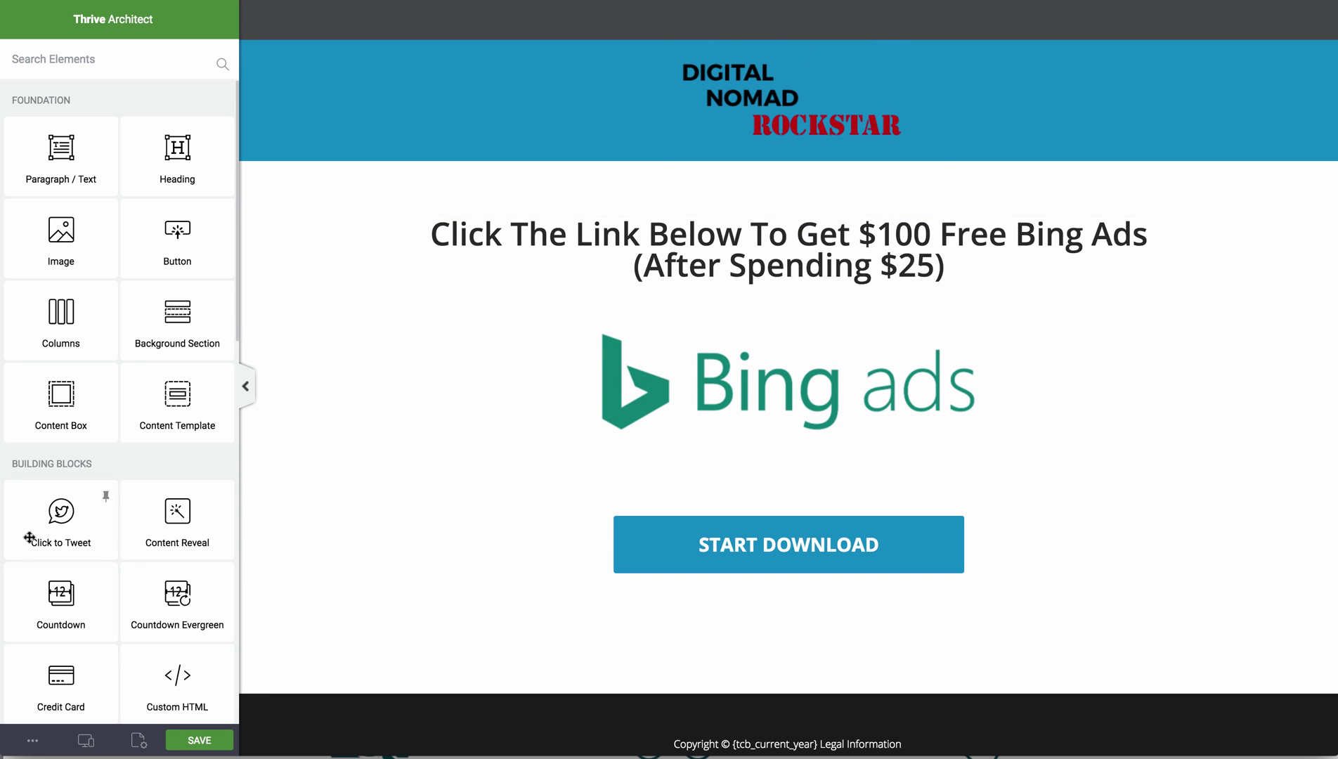
pyautogui.scroll(-5, 24, 539)
pyautogui.scroll(-2, 577, 393)
pyautogui.scroll(3, 462, 374)
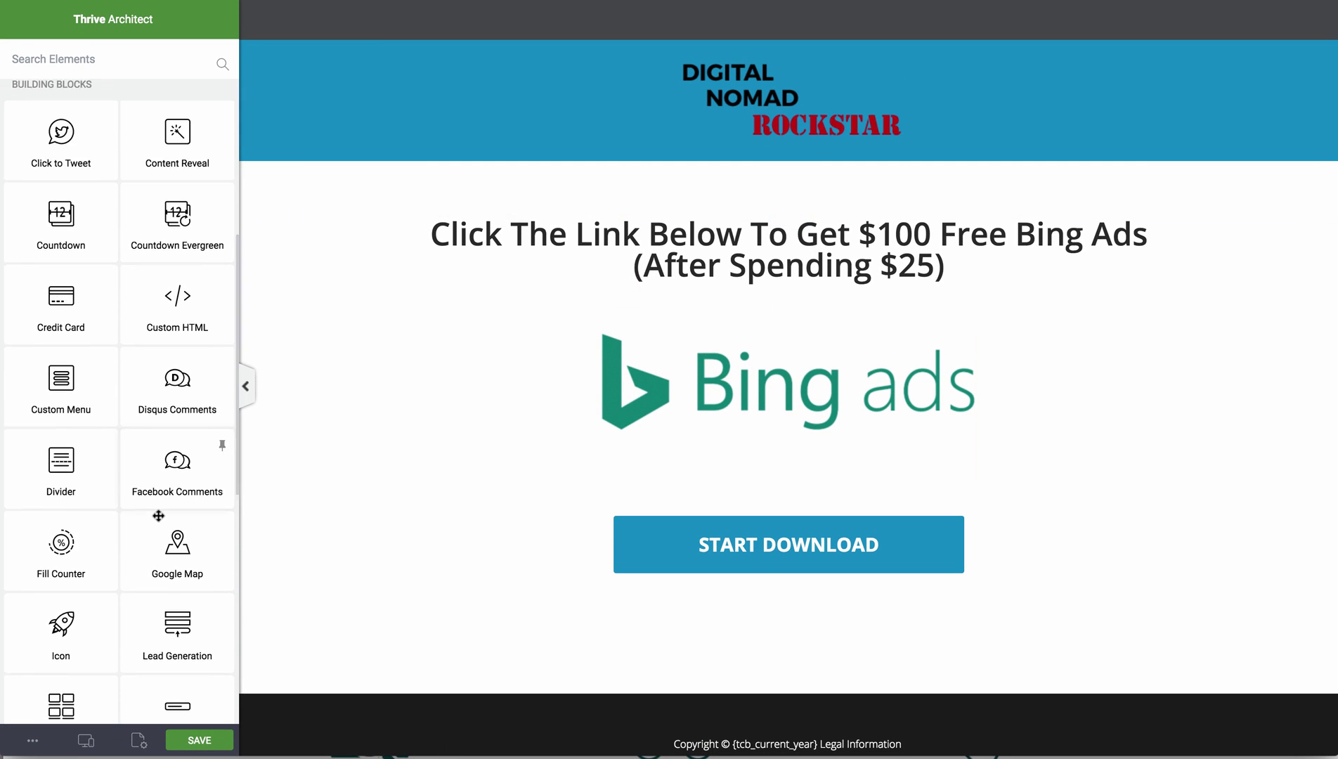
pyautogui.scroll(-5, 154, 502)
pyautogui.scroll(-5, 153, 512)
pyautogui.scroll(2, 154, 513)
pyautogui.scroll(-4, 120, 314)
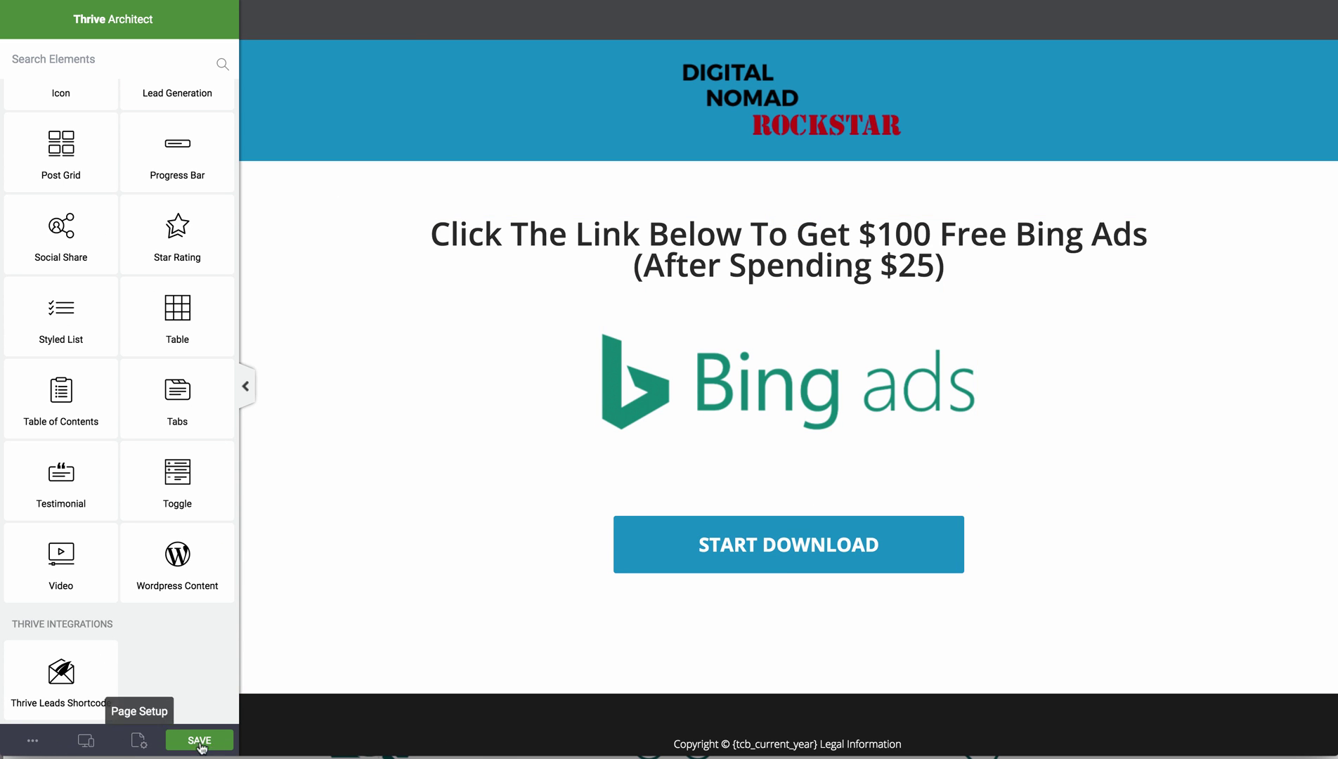
# Step: Exit Thrive Architect back to the WordPress edit screen
pyautogui.click(33, 740)
pyautogui.click(94, 708)
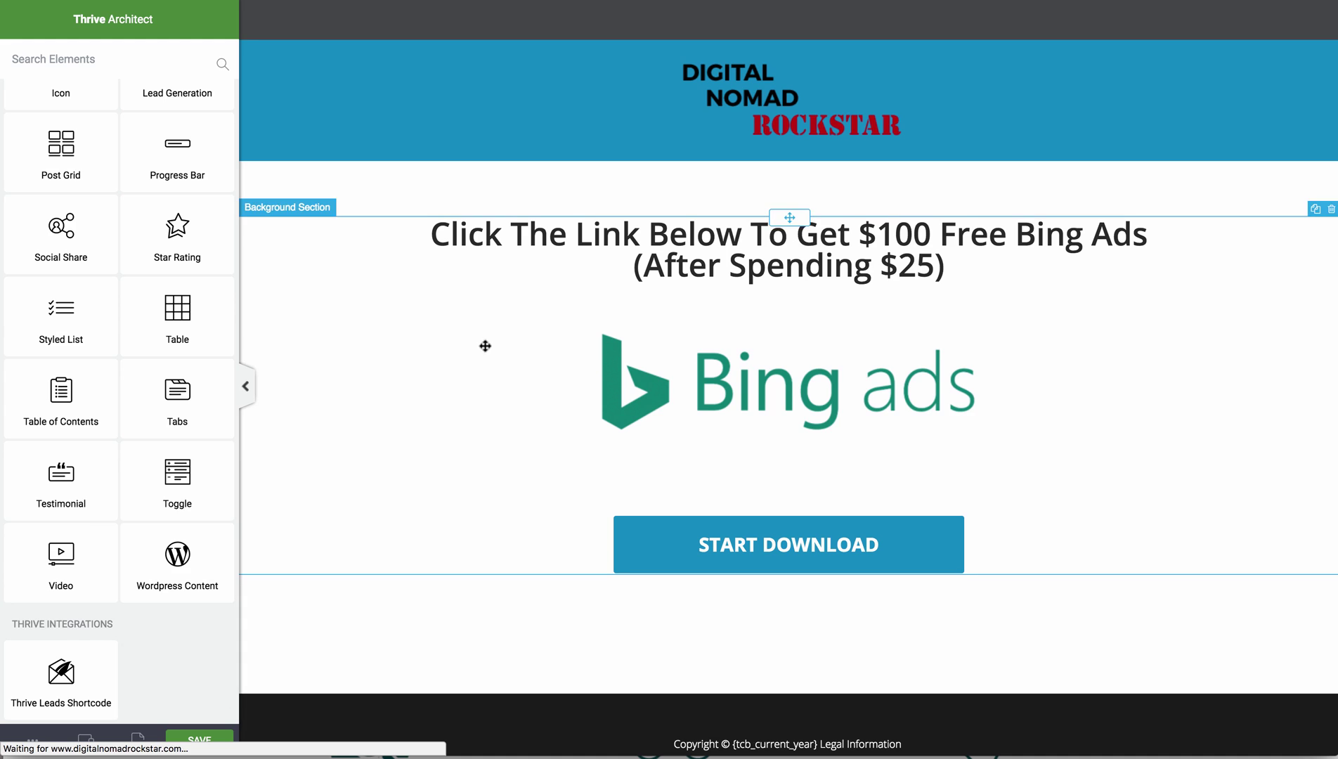